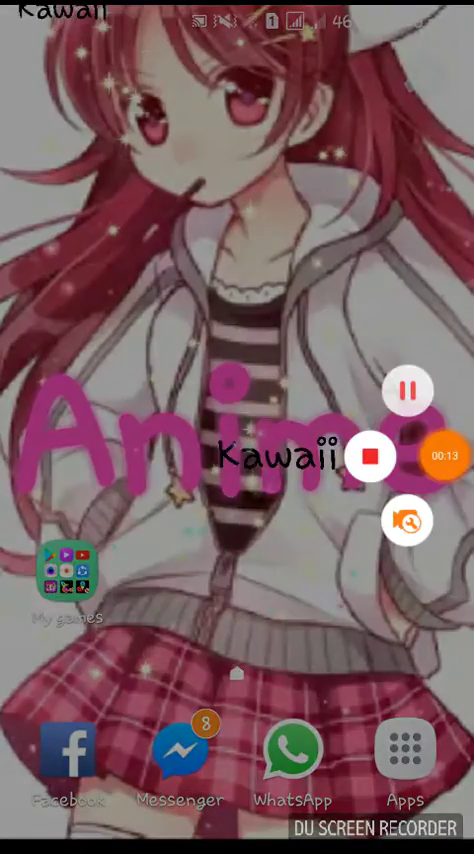
{"action": "scroll", "coordinate": [237, 400], "scroll_direction": "down", "scroll_amount": 3}
{"action": "scroll", "coordinate": [237, 400], "scroll_direction": "up", "scroll_amount": 3}
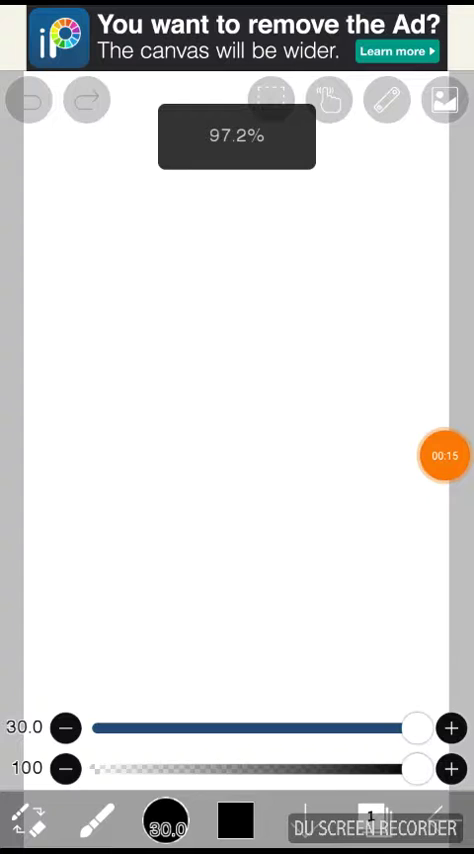
{"action": "scroll", "coordinate": [237, 400], "scroll_direction": "down", "scroll_amount": 4}
{"action": "scroll", "coordinate": [237, 400], "scroll_direction": "down", "scroll_amount": 3}
{"action": "scroll", "coordinate": [237, 400], "scroll_direction": "up", "scroll_amount": 3}
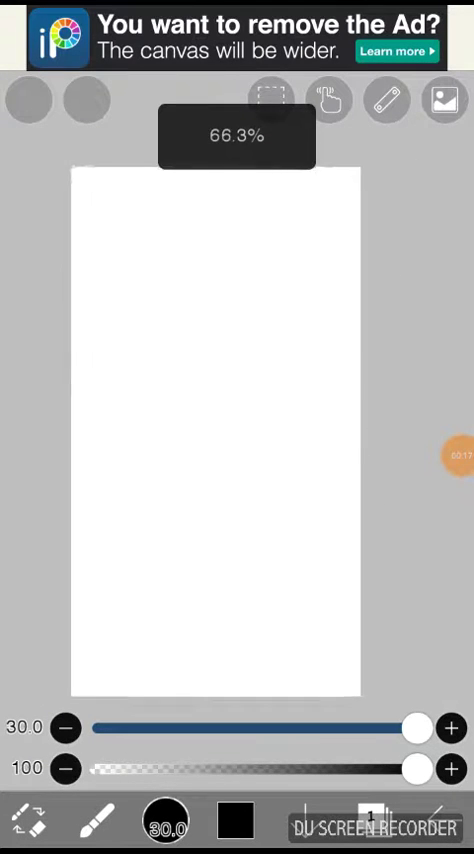
{"action": "scroll", "coordinate": [237, 400], "scroll_direction": "up", "scroll_amount": 2}
{"action": "scroll", "coordinate": [237, 400], "scroll_direction": "down", "scroll_amount": 3}
{"action": "scroll", "coordinate": [237, 400], "scroll_direction": "up", "scroll_amount": 3}
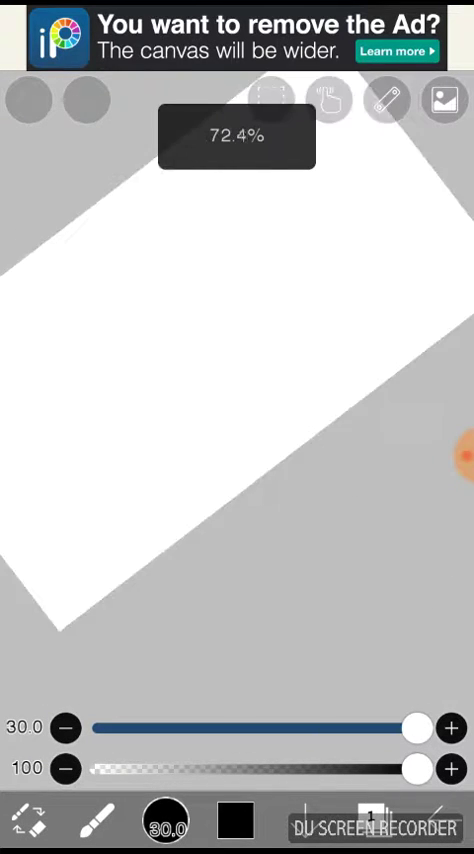
{"action": "scroll", "coordinate": [237, 400], "scroll_direction": "up", "scroll_amount": 2}
{"action": "scroll", "coordinate": [237, 400], "scroll_direction": "down", "scroll_amount": 3}
{"action": "scroll", "coordinate": [237, 400], "scroll_direction": "up", "scroll_amount": 2}
Shrink the black brush from size 30.0 down to 9.0.
{"action": "left_click_drag", "start_coordinate": [417, 727], "coordinate": [264, 727]}
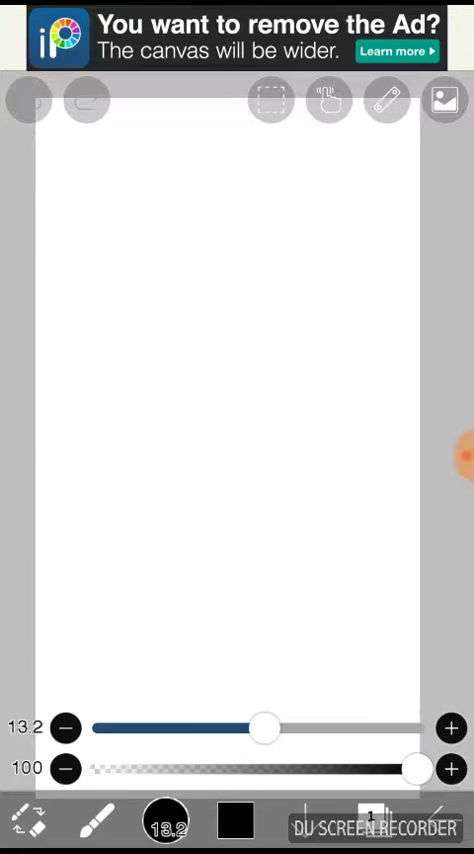
{"action": "scroll", "coordinate": [237, 400], "scroll_direction": "up", "scroll_amount": 2}
{"action": "left_click_drag", "start_coordinate": [417, 768], "coordinate": [175, 768]}
{"action": "scroll", "coordinate": [237, 400], "scroll_direction": "up", "scroll_amount": 2}
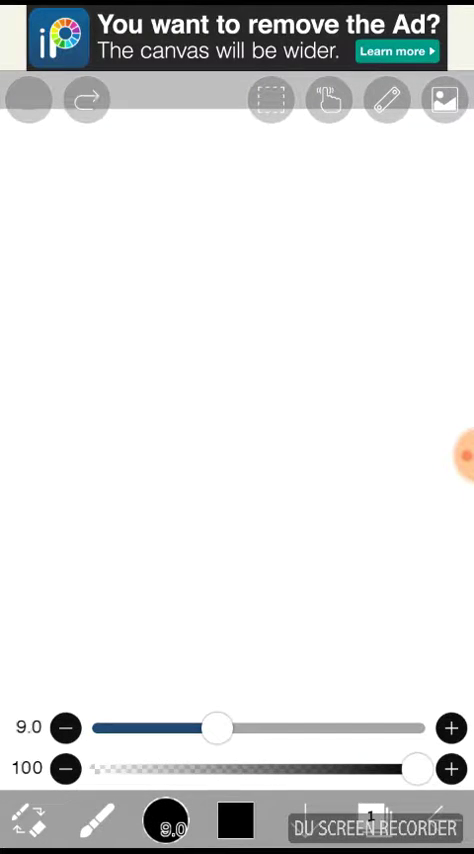
{"action": "scroll", "coordinate": [237, 400], "scroll_direction": "down", "scroll_amount": 2}
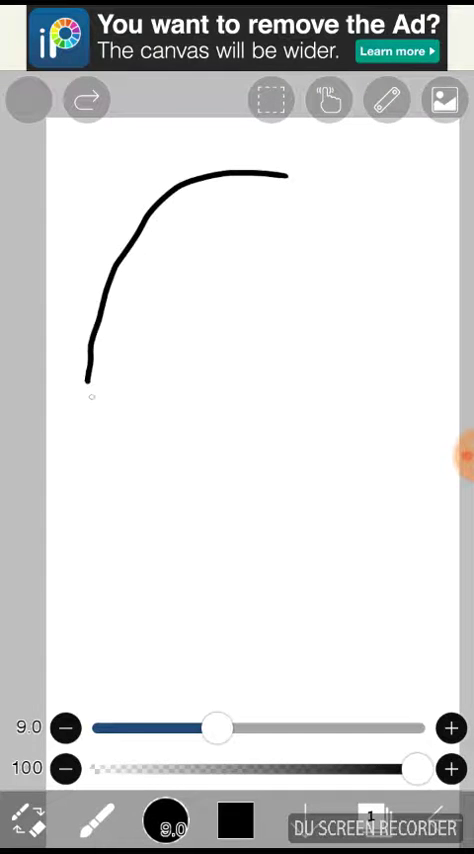
Sketch the head outline and inner eye edges, undoing the misdrawn strokes.
{"action": "left_click_drag", "start_coordinate": [153, 522], "coordinate": [282, 534]}
{"action": "left_click", "coordinate": [289, 158]}
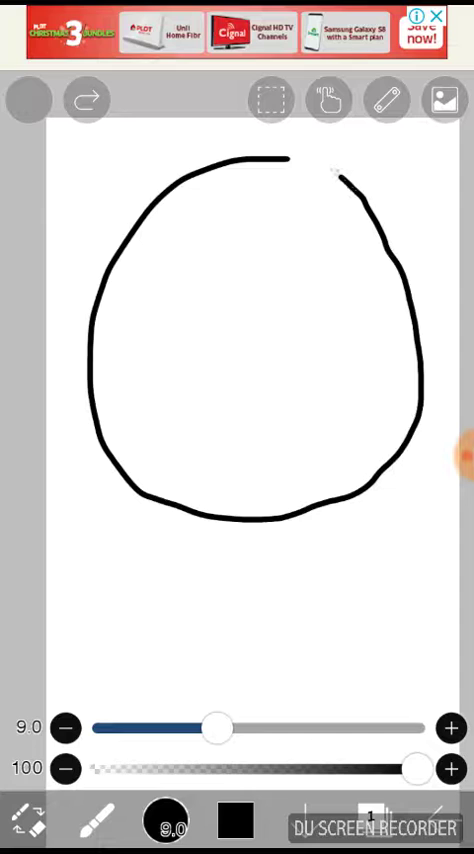
{"action": "scroll", "coordinate": [237, 400], "scroll_direction": "down", "scroll_amount": 1}
{"action": "scroll", "coordinate": [237, 400], "scroll_direction": "down", "scroll_amount": 1}
{"action": "scroll", "coordinate": [237, 400], "scroll_direction": "up", "scroll_amount": 1}
{"action": "scroll", "coordinate": [237, 400], "scroll_direction": "up", "scroll_amount": 2}
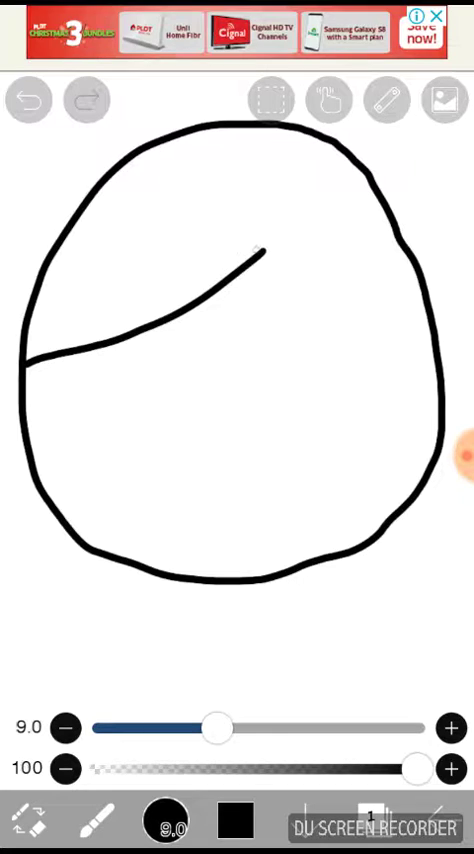
{"action": "scroll", "coordinate": [237, 350], "scroll_direction": "up", "scroll_amount": 1}
{"action": "scroll", "coordinate": [237, 350], "scroll_direction": "up", "scroll_amount": 2}
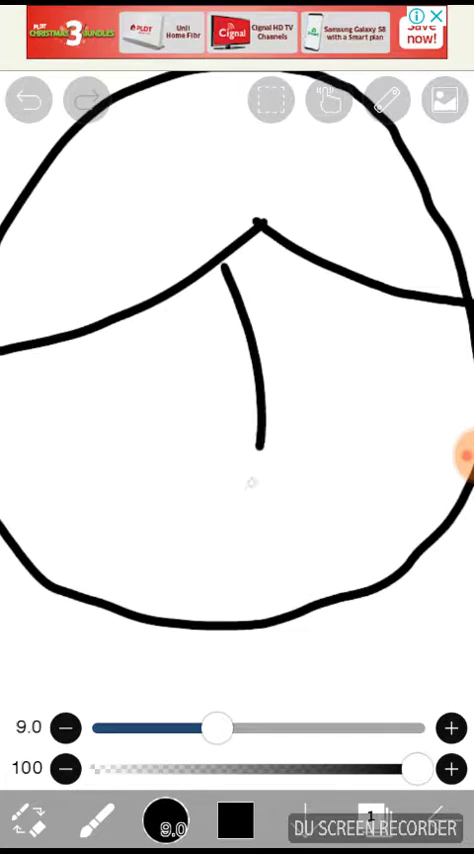
{"action": "key", "text": "ctrl+z"}
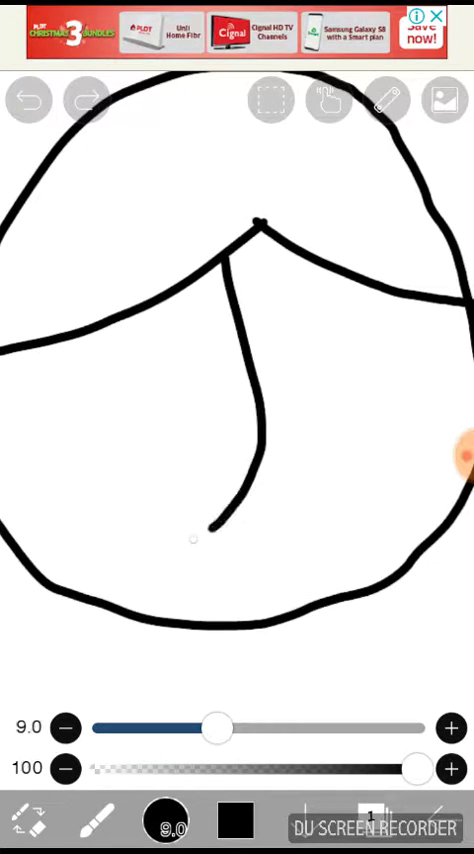
{"action": "left_click_drag", "start_coordinate": [193, 538], "coordinate": [38, 541]}
{"action": "scroll", "coordinate": [237, 350], "scroll_direction": "up", "scroll_amount": 1}
{"action": "key", "text": "ctrl+z"}
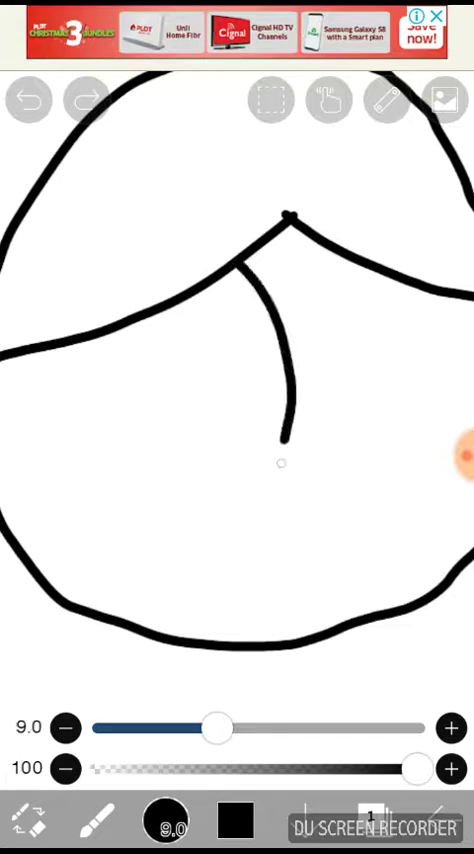
{"action": "key", "text": "ctrl+z"}
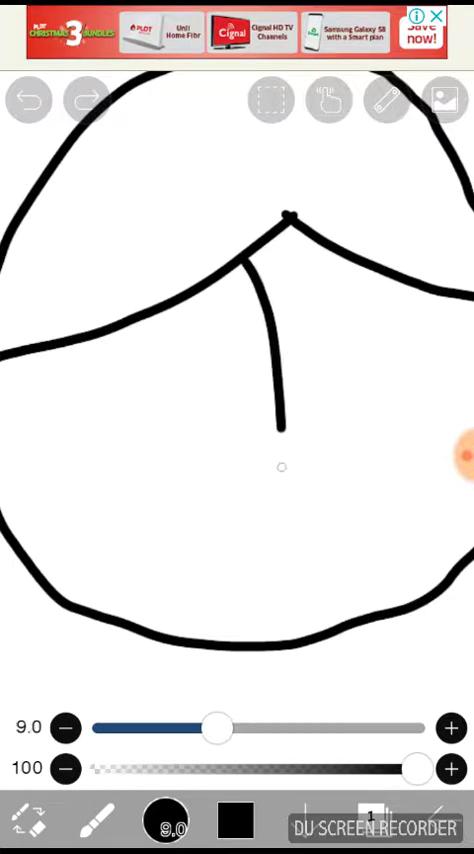
{"action": "scroll", "coordinate": [466, 455], "scroll_direction": "up", "scroll_amount": 1}
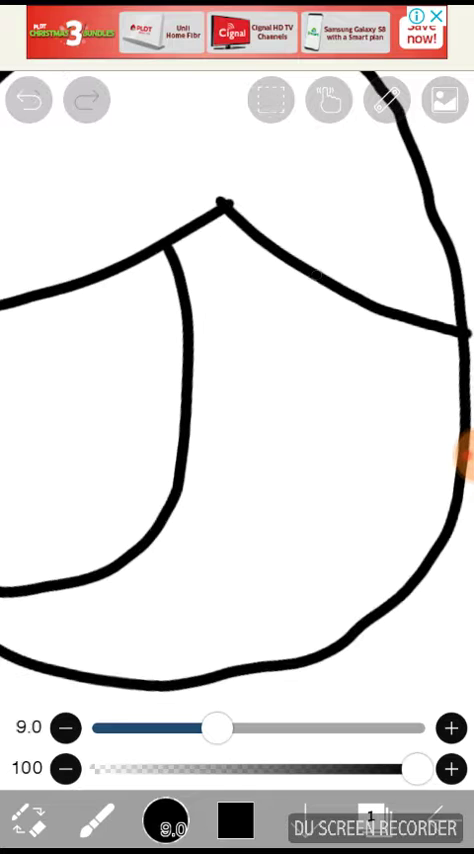
{"action": "scroll", "coordinate": [237, 400], "scroll_direction": "up", "scroll_amount": 1}
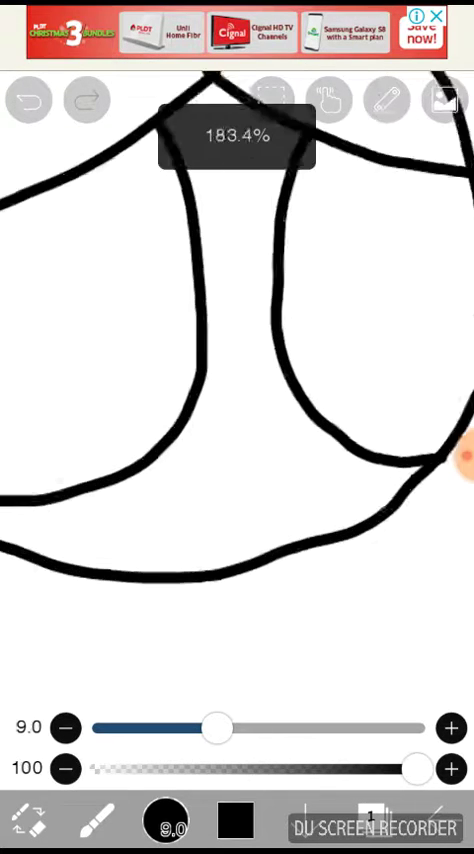
{"action": "scroll", "coordinate": [237, 400], "scroll_direction": "up", "scroll_amount": 2}
Draw the open mouth outline, removing a short stray stroke.
{"action": "left_click_drag", "start_coordinate": [143, 395], "coordinate": [335, 420]}
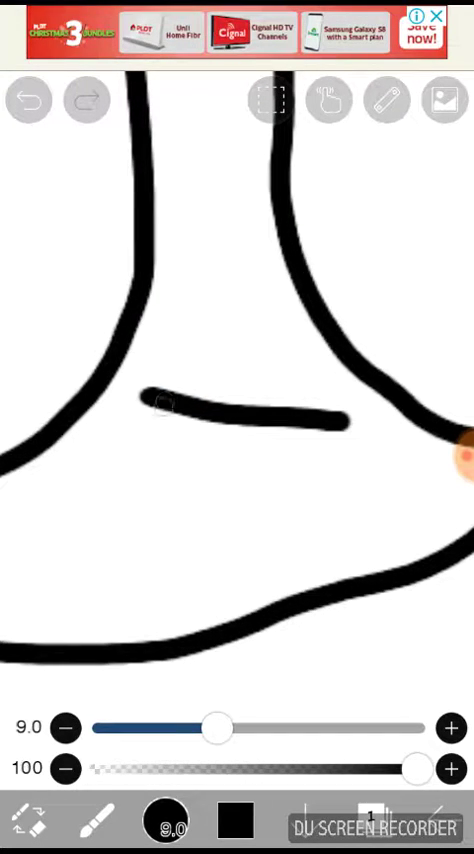
{"action": "left_click", "coordinate": [28, 100]}
{"action": "mouse_move", "coordinate": [150, 400]}
{"action": "left_mouse_down"}
{"action": "mouse_move", "coordinate": [180, 553]}
{"action": "mouse_move", "coordinate": [342, 450]}
{"action": "left_mouse_up"}
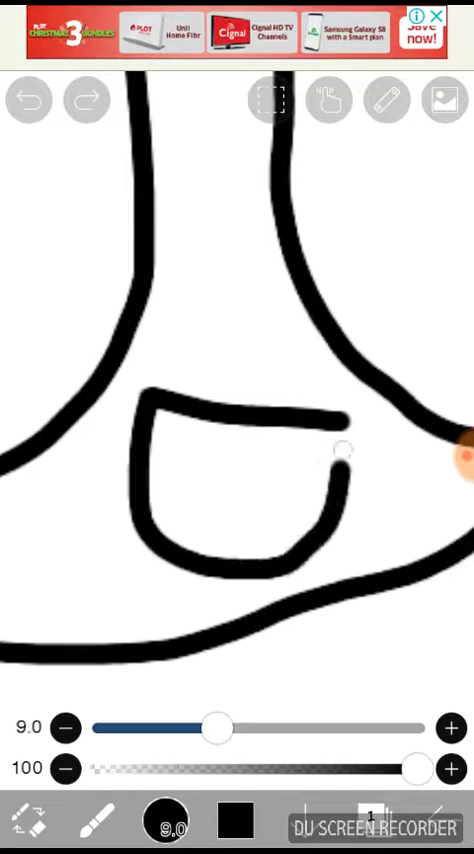
{"action": "scroll", "coordinate": [237, 400], "scroll_direction": "down", "scroll_amount": 3}
{"action": "scroll", "coordinate": [237, 400], "scroll_direction": "down", "scroll_amount": 2}
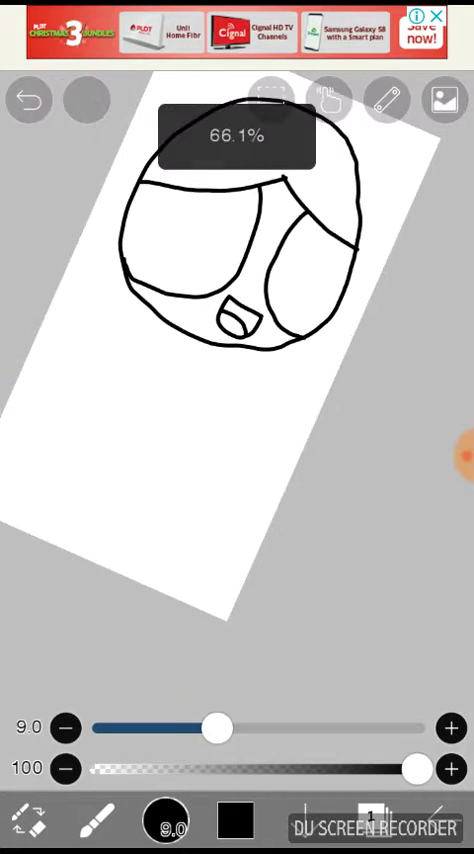
{"action": "scroll", "coordinate": [237, 400], "scroll_direction": "up", "scroll_amount": 1}
{"action": "scroll", "coordinate": [237, 400], "scroll_direction": "up", "scroll_amount": 1}
Erase the jaw-line segment beside the mouth with an enlarged eraser, then return to the brush.
{"action": "left_click", "coordinate": [28, 820]}
{"action": "scroll", "coordinate": [237, 400], "scroll_direction": "up", "scroll_amount": 1}
{"action": "scroll", "coordinate": [289, 396], "scroll_direction": "up", "scroll_amount": 2}
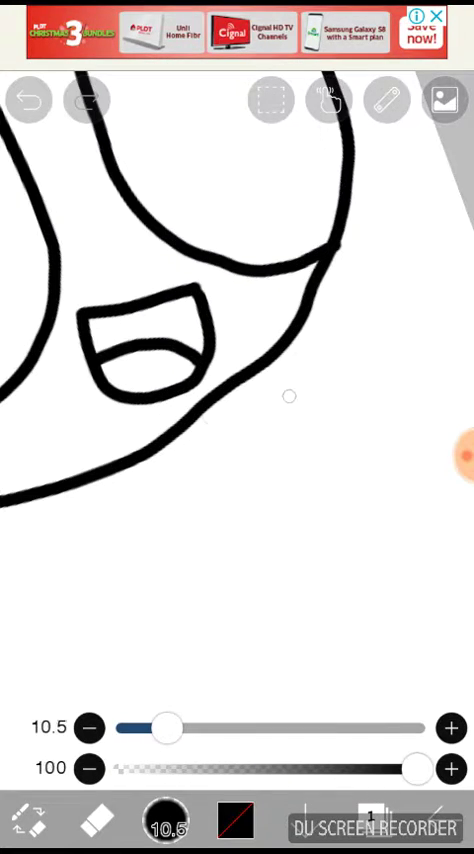
{"action": "left_click_drag", "start_coordinate": [237, 727], "coordinate": [266, 727]}
{"action": "left_click_drag", "start_coordinate": [288, 333], "coordinate": [200, 443]}
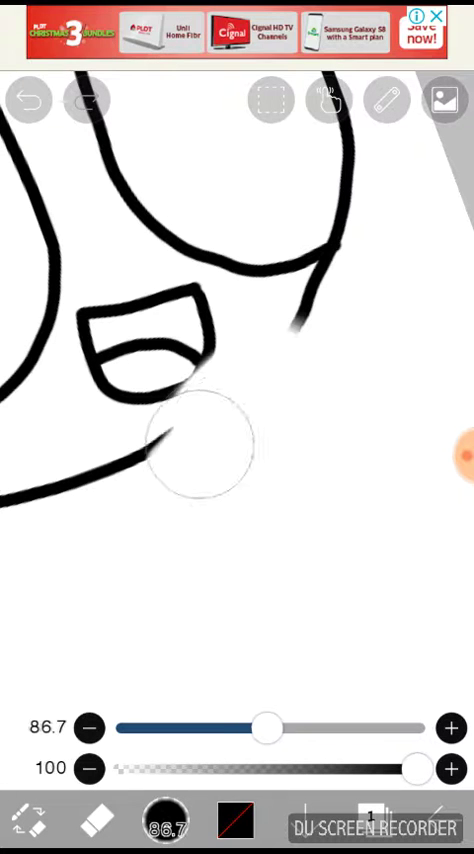
{"action": "key", "text": "ctrl+z"}
{"action": "scroll", "coordinate": [237, 400], "scroll_direction": "up", "scroll_amount": 1}
{"action": "left_click_drag", "start_coordinate": [284, 426], "coordinate": [242, 438]}
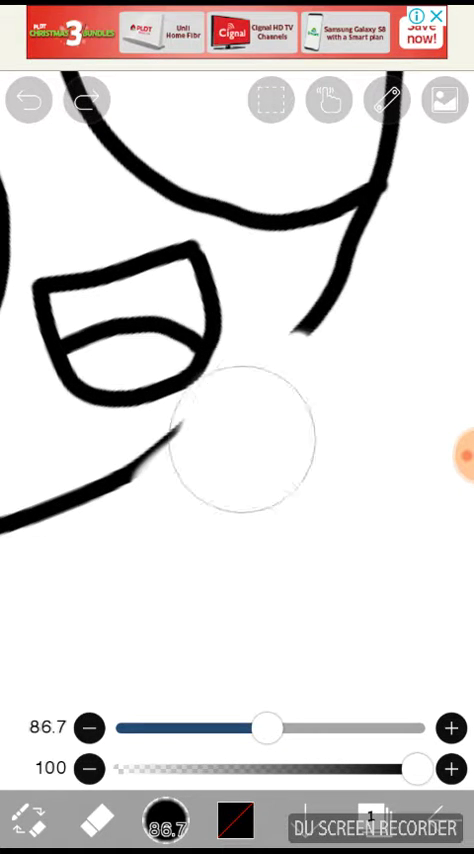
{"action": "left_click", "coordinate": [97, 820]}
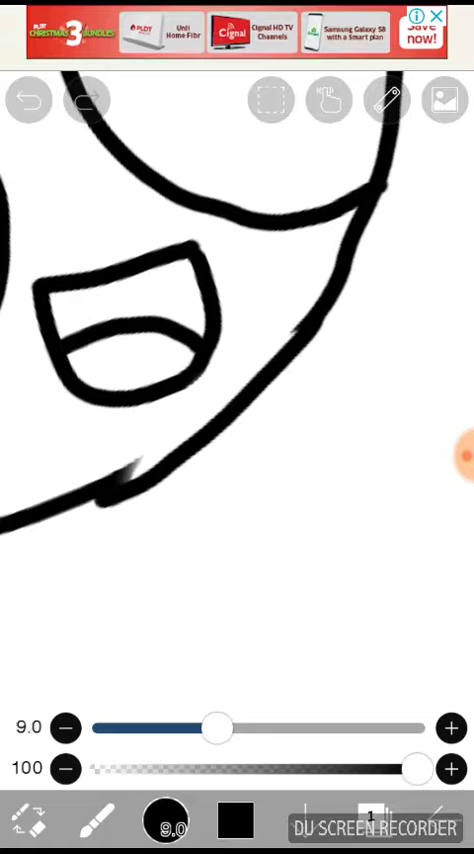
{"action": "scroll", "coordinate": [237, 400], "scroll_direction": "down", "scroll_amount": 2}
{"action": "scroll", "coordinate": [237, 400], "scroll_direction": "up", "scroll_amount": 2}
{"action": "scroll", "coordinate": [237, 400], "scroll_direction": "up", "scroll_amount": 1}
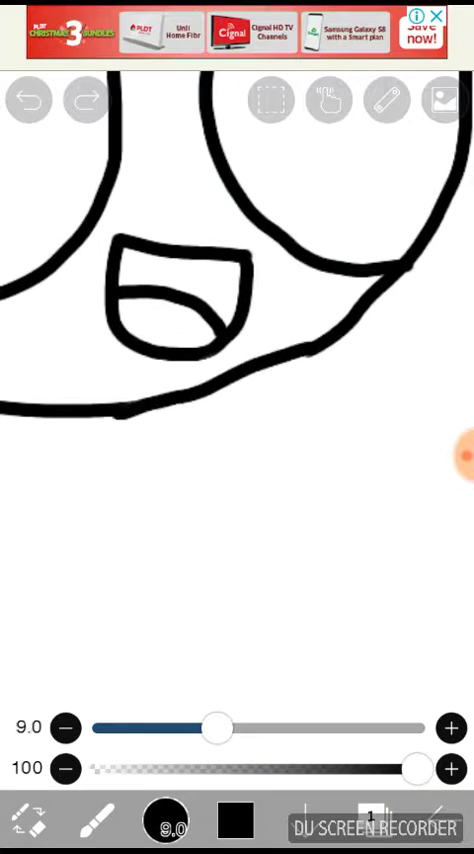
{"action": "scroll", "coordinate": [237, 400], "scroll_direction": "down", "scroll_amount": 3}
{"action": "scroll", "coordinate": [237, 400], "scroll_direction": "down", "scroll_amount": 1}
{"action": "scroll", "coordinate": [237, 400], "scroll_direction": "up", "scroll_amount": 4}
{"action": "scroll", "coordinate": [237, 400], "scroll_direction": "up", "scroll_amount": 2}
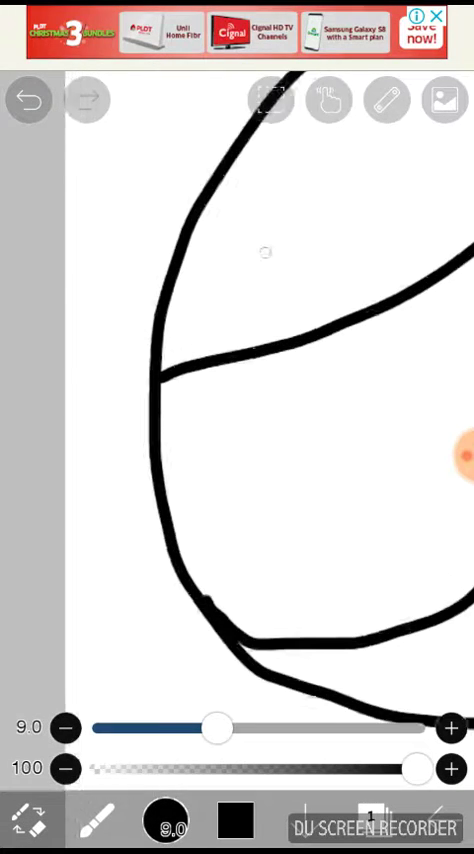
{"action": "scroll", "coordinate": [237, 400], "scroll_direction": "up", "scroll_amount": 1}
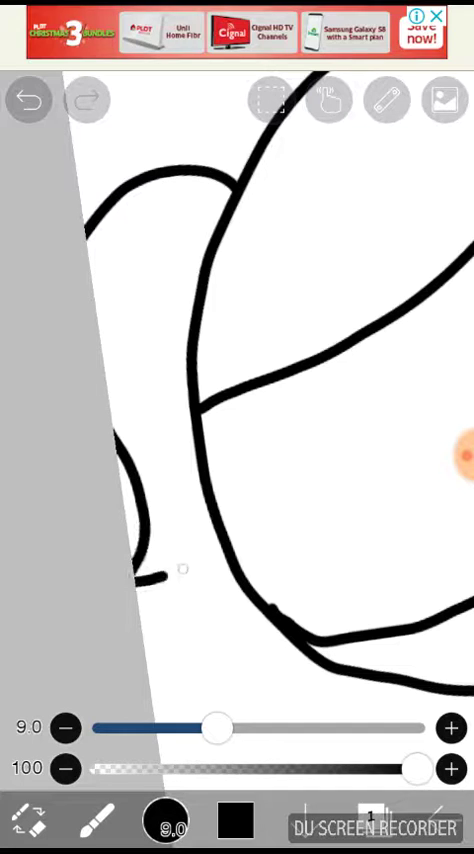
{"action": "scroll", "coordinate": [237, 400], "scroll_direction": "down", "scroll_amount": 3}
{"action": "scroll", "coordinate": [237, 400], "scroll_direction": "up", "scroll_amount": 1}
{"action": "scroll", "coordinate": [237, 400], "scroll_direction": "up", "scroll_amount": 3}
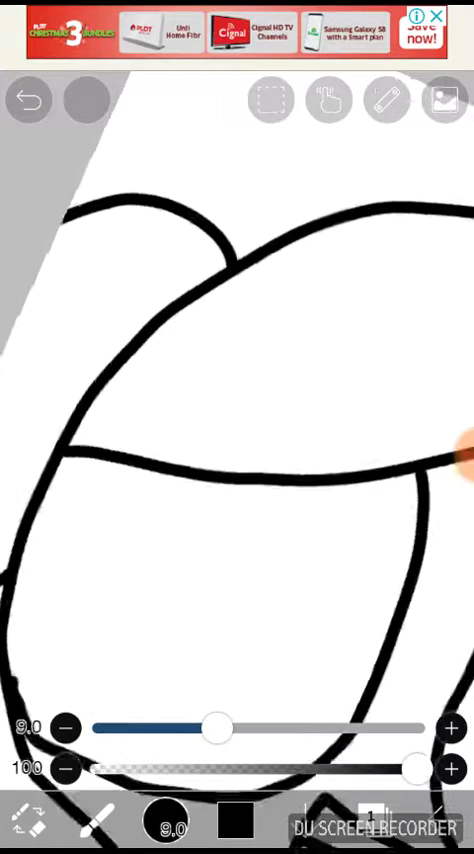
{"action": "scroll", "coordinate": [237, 400], "scroll_direction": "up", "scroll_amount": 1}
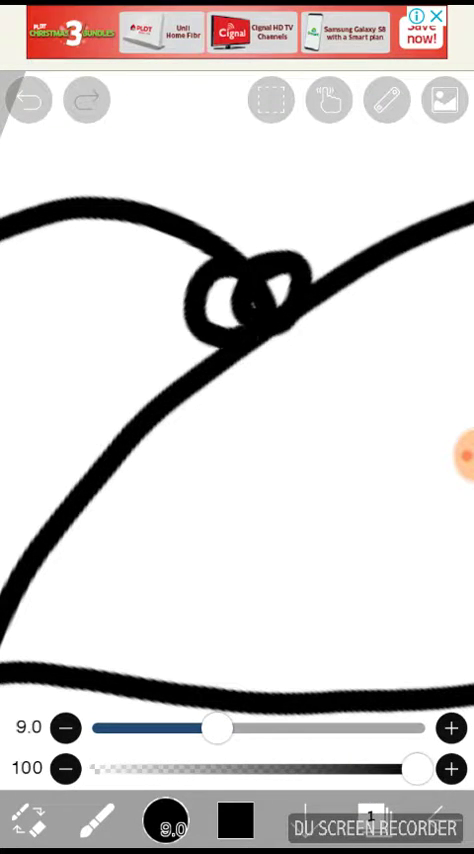
{"action": "scroll", "coordinate": [237, 400], "scroll_direction": "down", "scroll_amount": 2}
{"action": "scroll", "coordinate": [237, 400], "scroll_direction": "down", "scroll_amount": 1}
{"action": "scroll", "coordinate": [237, 400], "scroll_direction": "up", "scroll_amount": 2}
{"action": "scroll", "coordinate": [237, 400], "scroll_direction": "up", "scroll_amount": 3}
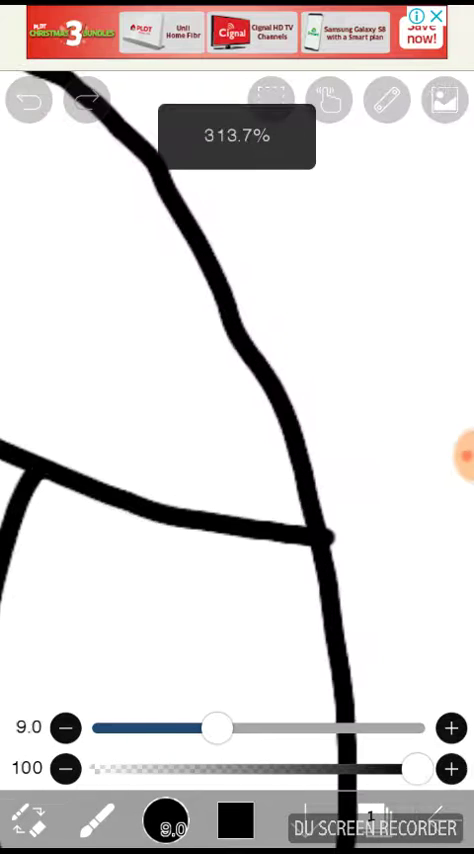
Begin drawing a hair-tie loop on the head.
{"action": "left_click", "coordinate": [243, 238]}
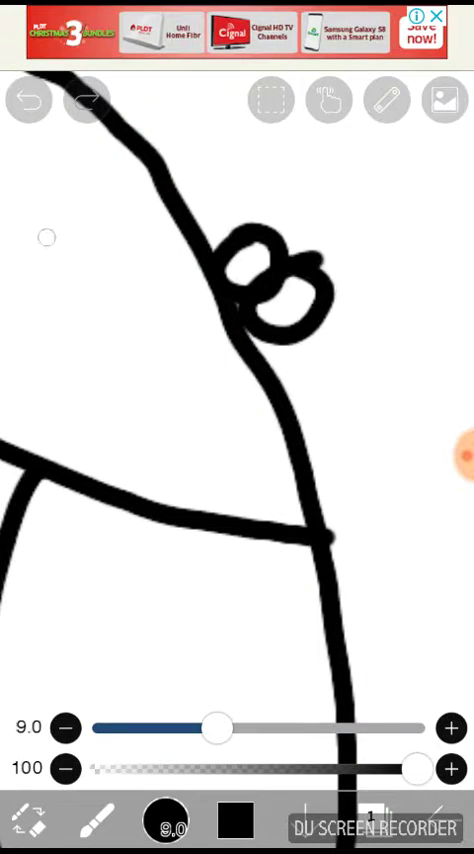
{"action": "scroll", "coordinate": [237, 400], "scroll_direction": "down", "scroll_amount": 2}
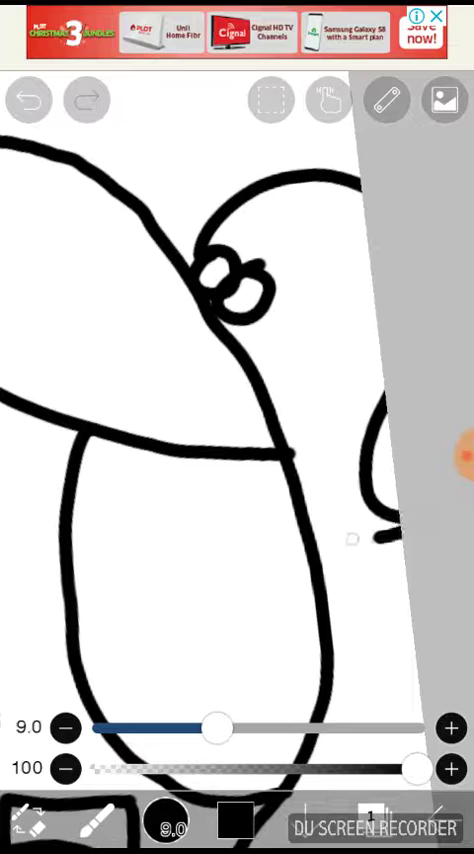
{"action": "scroll", "coordinate": [237, 400], "scroll_direction": "down", "scroll_amount": 3}
{"action": "scroll", "coordinate": [237, 400], "scroll_direction": "down", "scroll_amount": 1}
{"action": "scroll", "coordinate": [237, 400], "scroll_direction": "up", "scroll_amount": 1}
{"action": "scroll", "coordinate": [237, 400], "scroll_direction": "up", "scroll_amount": 1}
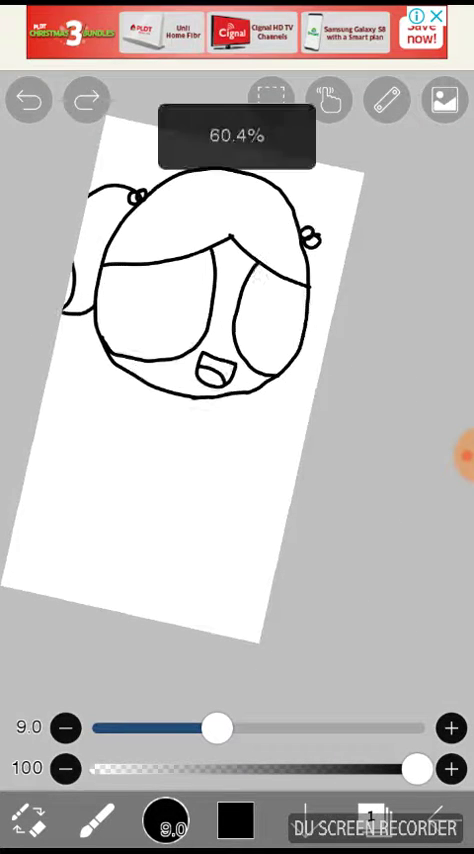
{"action": "scroll", "coordinate": [237, 400], "scroll_direction": "up", "scroll_amount": 2}
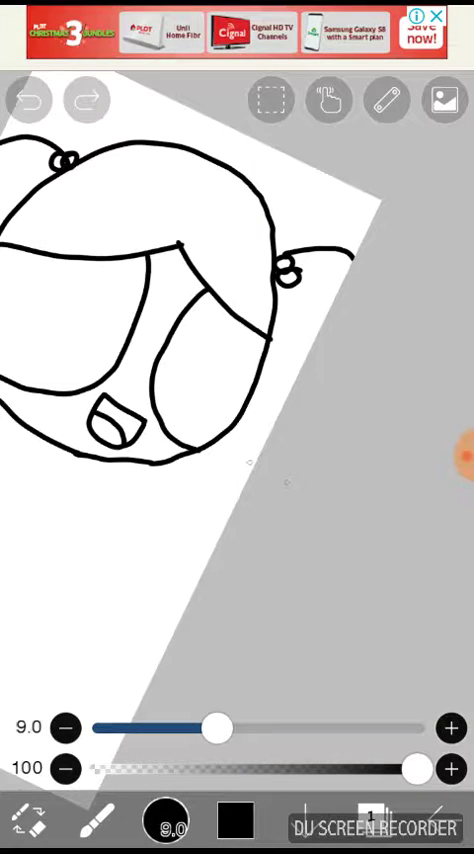
{"action": "scroll", "coordinate": [237, 400], "scroll_direction": "down", "scroll_amount": 2}
{"action": "scroll", "coordinate": [237, 400], "scroll_direction": "up", "scroll_amount": 2}
{"action": "scroll", "coordinate": [237, 400], "scroll_direction": "up", "scroll_amount": 1}
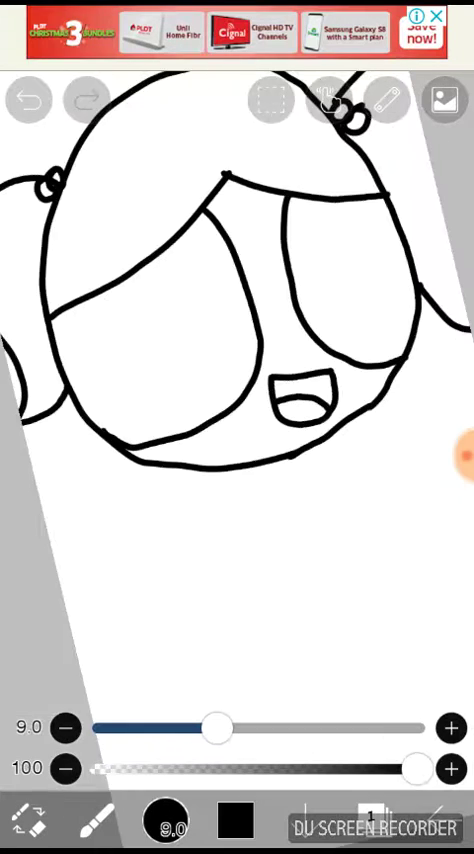
{"action": "scroll", "coordinate": [237, 400], "scroll_direction": "up", "scroll_amount": 2}
Remove stray eye curves and draw a straighter iris line in the right eye.
{"action": "key", "text": "ctrl+z"}
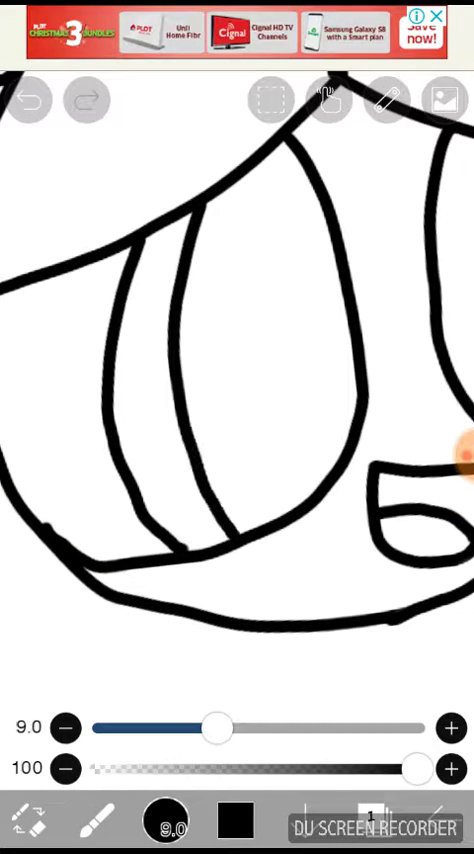
{"action": "scroll", "coordinate": [467, 455], "scroll_direction": "up", "scroll_amount": 1}
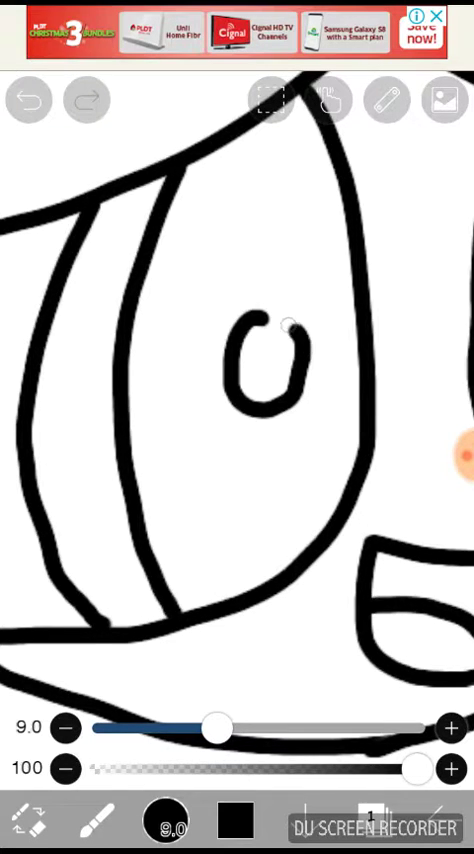
{"action": "scroll", "coordinate": [465, 455], "scroll_direction": "down", "scroll_amount": 2}
{"action": "scroll", "coordinate": [465, 455], "scroll_direction": "up", "scroll_amount": 2}
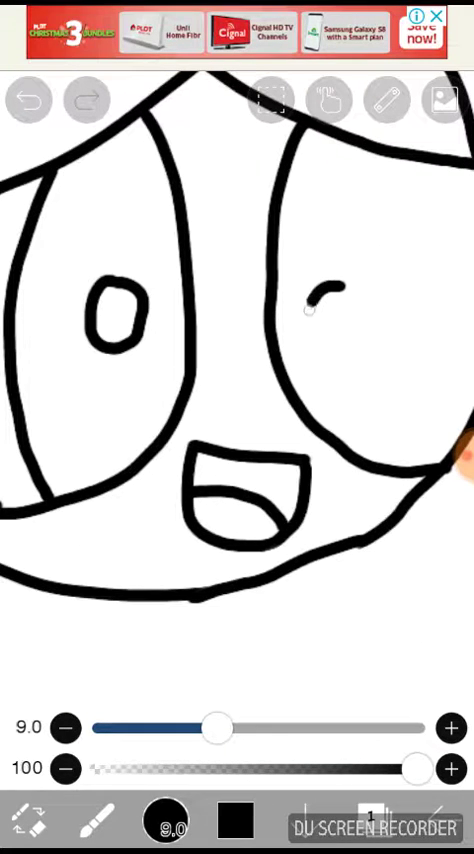
{"action": "scroll", "coordinate": [465, 455], "scroll_direction": "up", "scroll_amount": 1}
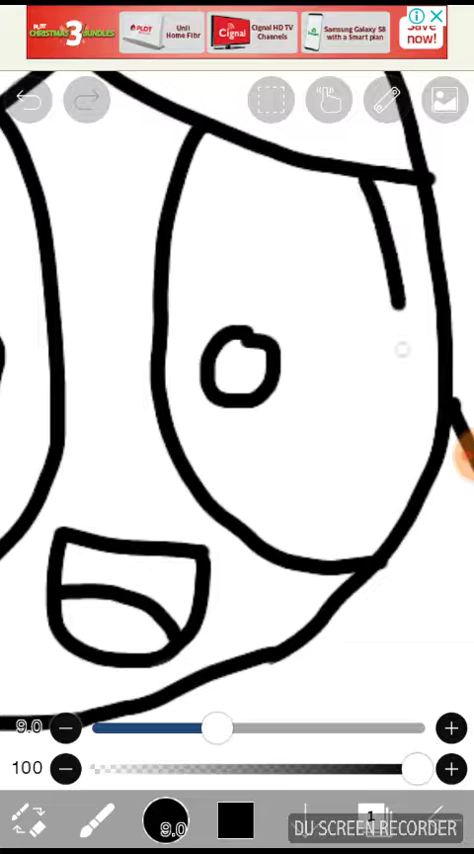
{"action": "left_click", "coordinate": [28, 100]}
{"action": "left_click_drag", "start_coordinate": [335, 166], "coordinate": [363, 525]}
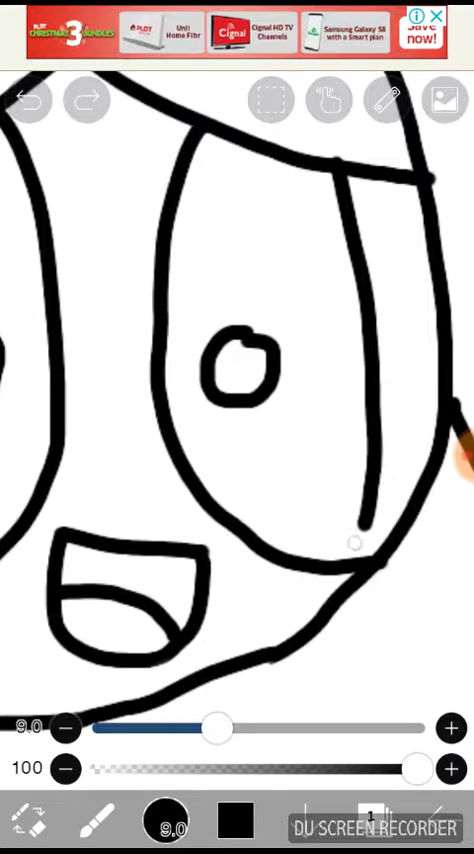
{"action": "scroll", "coordinate": [465, 455], "scroll_direction": "down", "scroll_amount": 2}
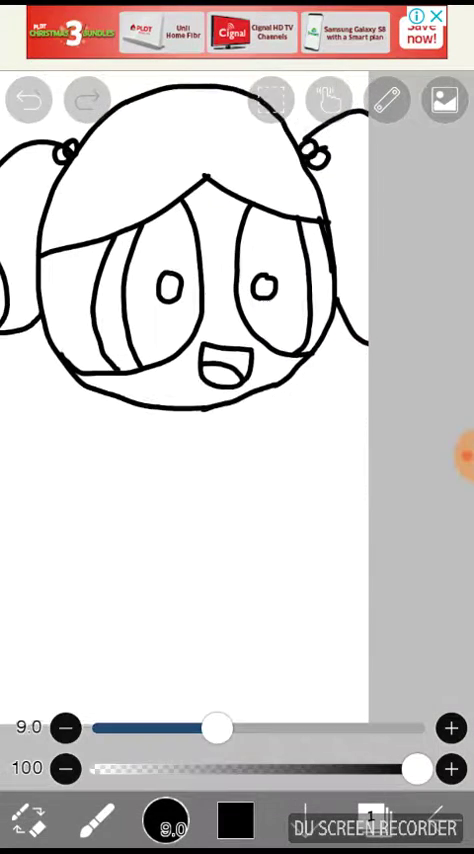
Fill the right eye solid black with the Bucket tool.
{"action": "left_click", "coordinate": [97, 822]}
{"action": "left_click", "coordinate": [55, 605]}
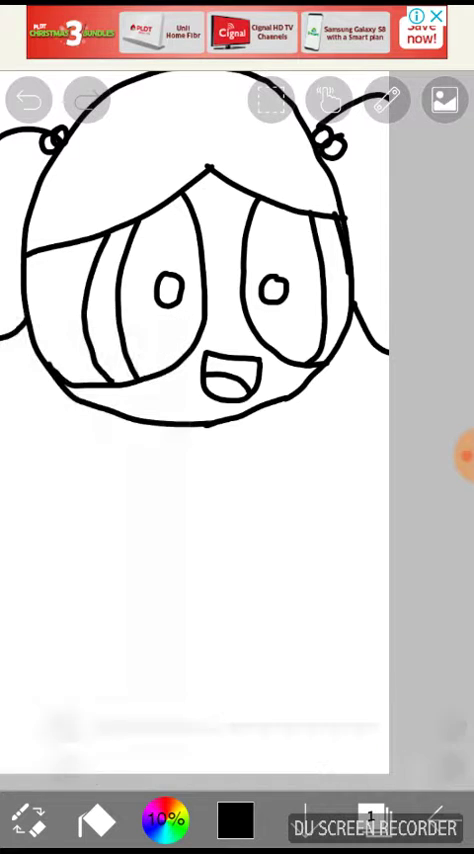
{"action": "left_click", "coordinate": [290, 320]}
Fill the left eye black, then switch tools.
{"action": "left_click", "coordinate": [140, 320]}
{"action": "left_click", "coordinate": [97, 822]}
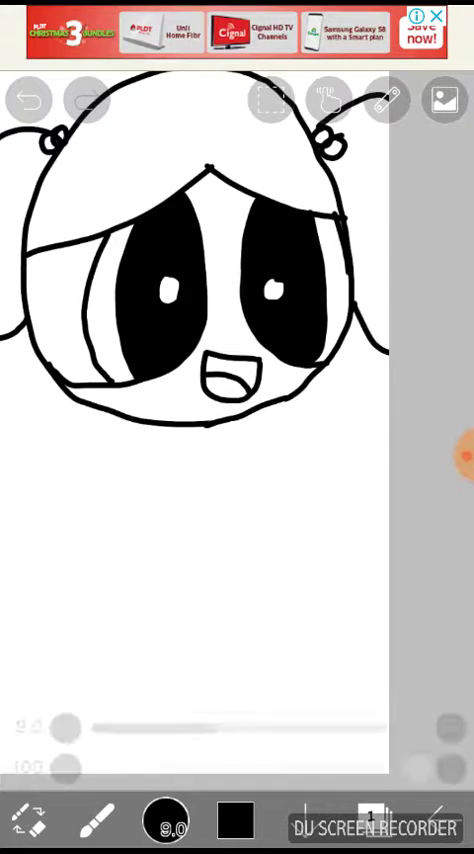
{"action": "left_click", "coordinate": [97, 822]}
{"action": "scroll", "coordinate": [237, 300], "scroll_direction": "up", "scroll_amount": 3}
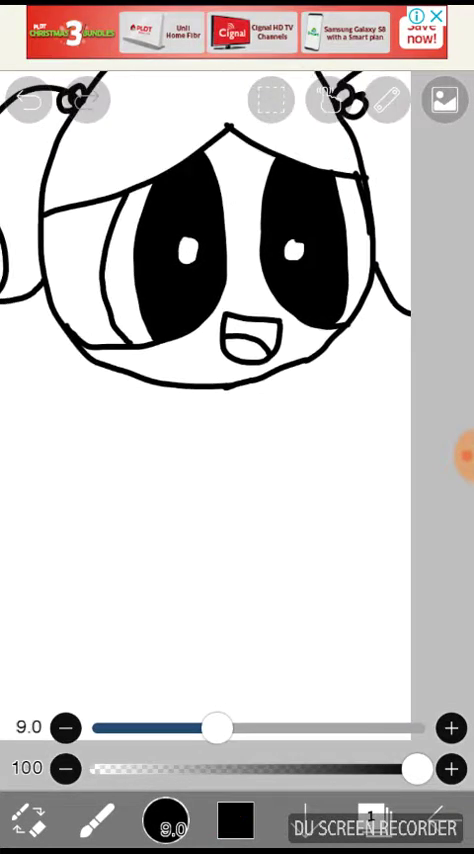
Draw the neck as a vertical line from the chin with a horizontal crossline.
{"action": "left_click_drag", "start_coordinate": [219, 390], "coordinate": [200, 600]}
{"action": "left_click", "coordinate": [28, 100]}
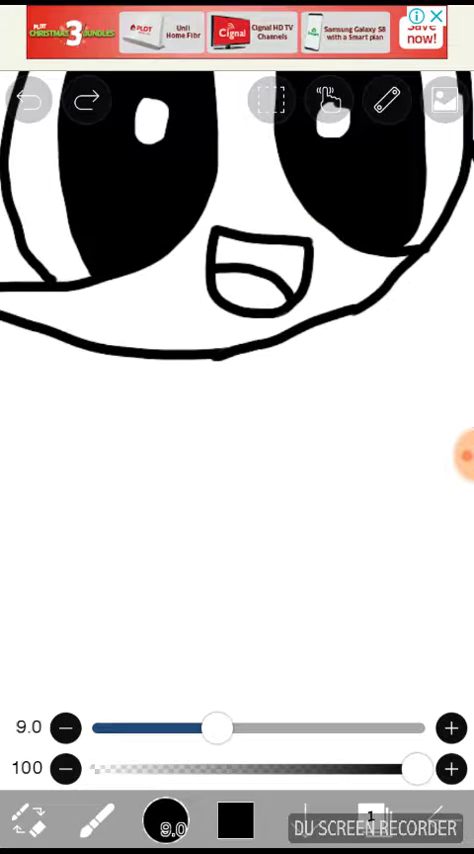
{"action": "left_click_drag", "start_coordinate": [208, 358], "coordinate": [175, 630]}
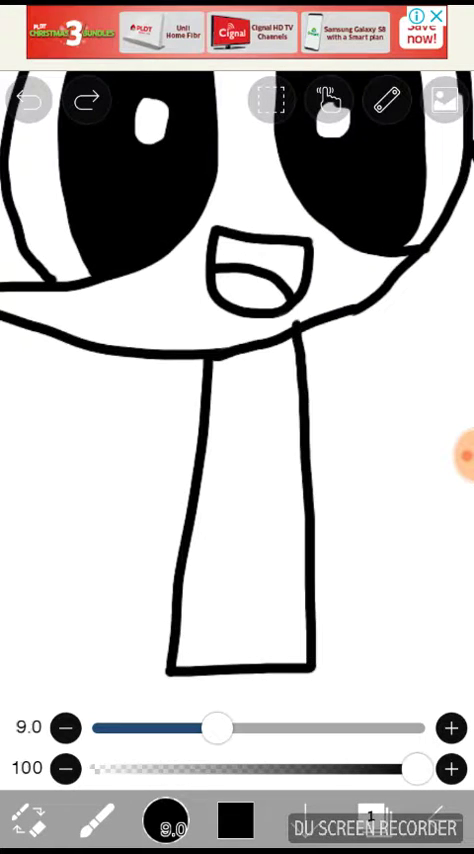
{"action": "scroll", "coordinate": [237, 400], "scroll_direction": "up", "scroll_amount": 3}
{"action": "left_click_drag", "start_coordinate": [235, 468], "coordinate": [318, 468]}
{"action": "scroll", "coordinate": [237, 400], "scroll_direction": "up", "scroll_amount": 2}
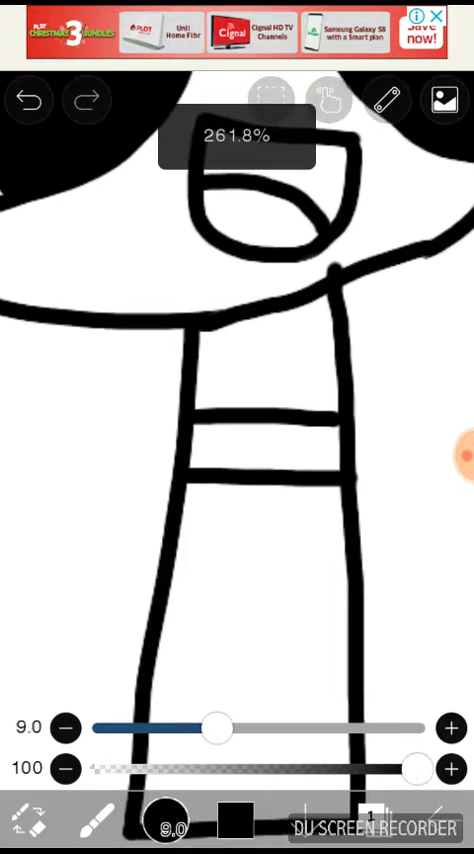
Draw both arms and the torso's right side, erasing lines hidden behind the arms.
{"action": "left_click_drag", "start_coordinate": [152, 332], "coordinate": [297, 736]}
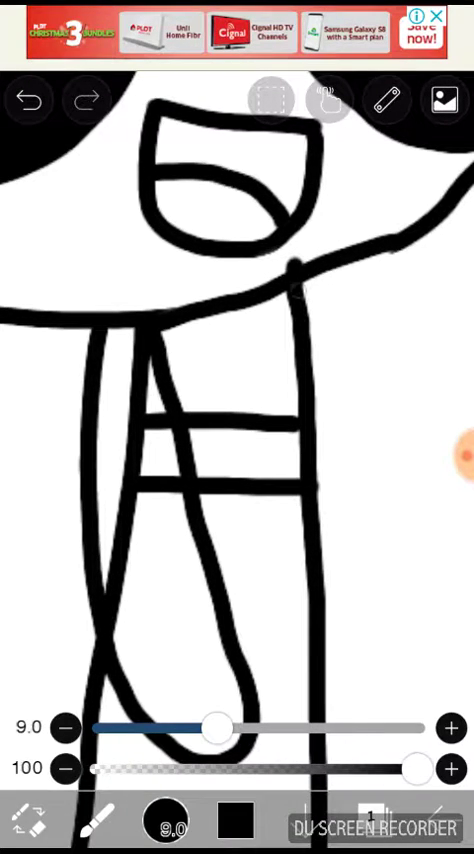
{"action": "left_click_drag", "start_coordinate": [297, 262], "coordinate": [250, 700]}
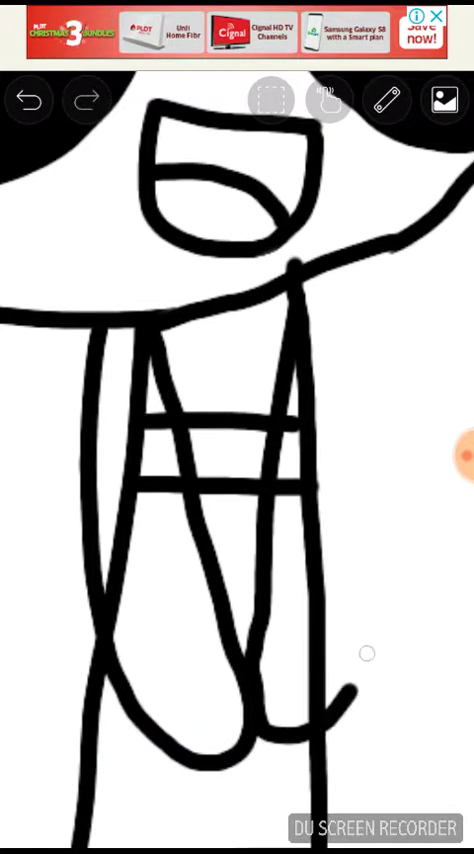
{"action": "left_click_drag", "start_coordinate": [367, 653], "coordinate": [345, 265]}
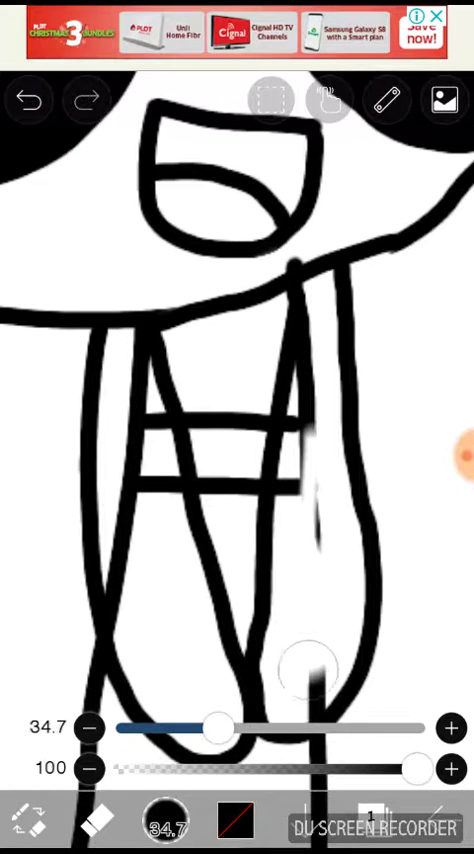
{"action": "left_click_drag", "start_coordinate": [304, 588], "coordinate": [304, 400]}
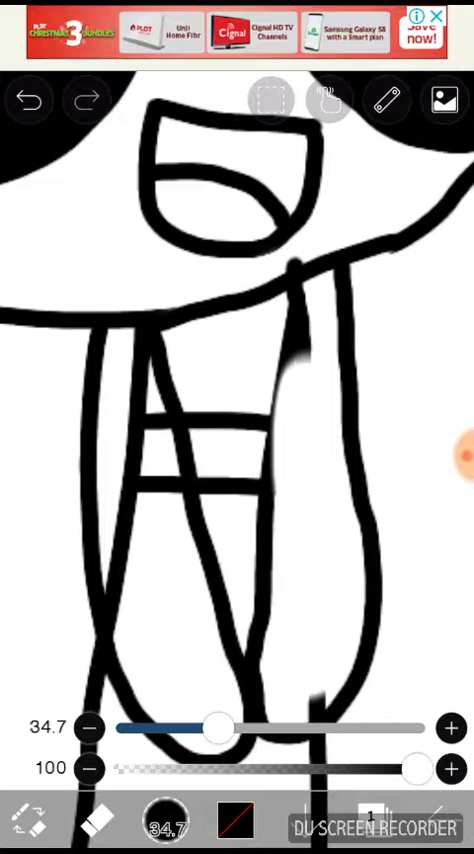
{"action": "left_click_drag", "start_coordinate": [143, 385], "coordinate": [156, 587]}
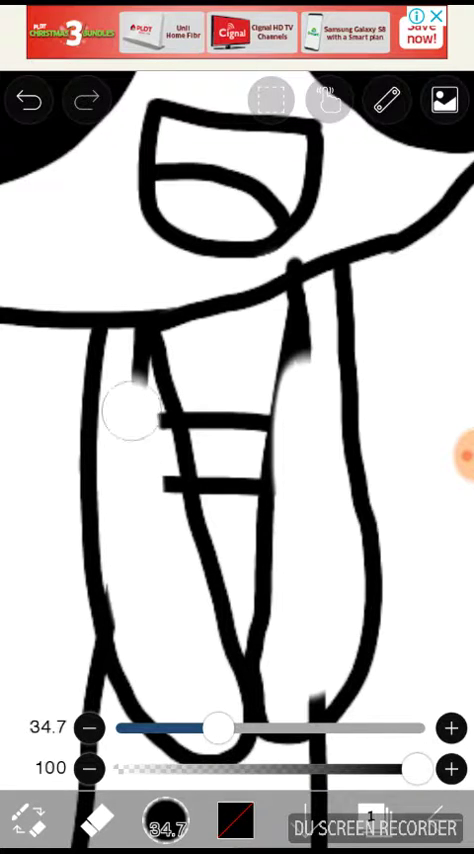
Draw the outer and inner leg lines below the torso.
{"action": "left_click", "coordinate": [97, 820]}
{"action": "scroll", "coordinate": [237, 400], "scroll_direction": "down", "scroll_amount": 5}
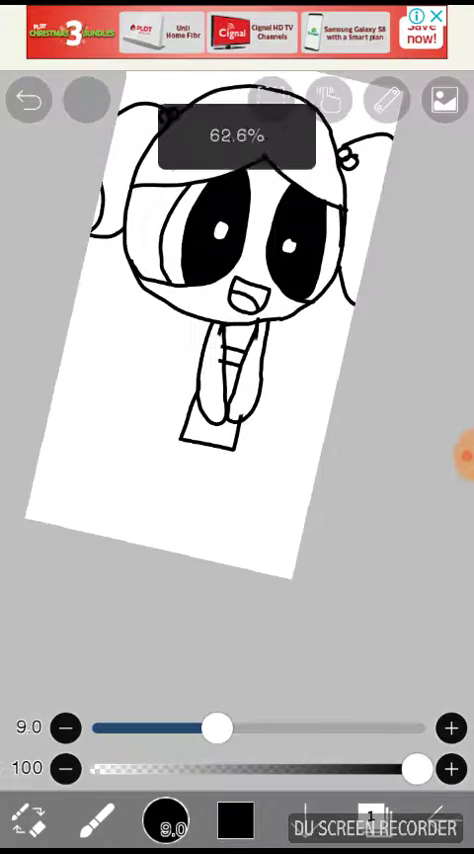
{"action": "scroll", "coordinate": [237, 400], "scroll_direction": "up", "scroll_amount": 2}
{"action": "left_click_drag", "start_coordinate": [200, 450], "coordinate": [300, 250]}
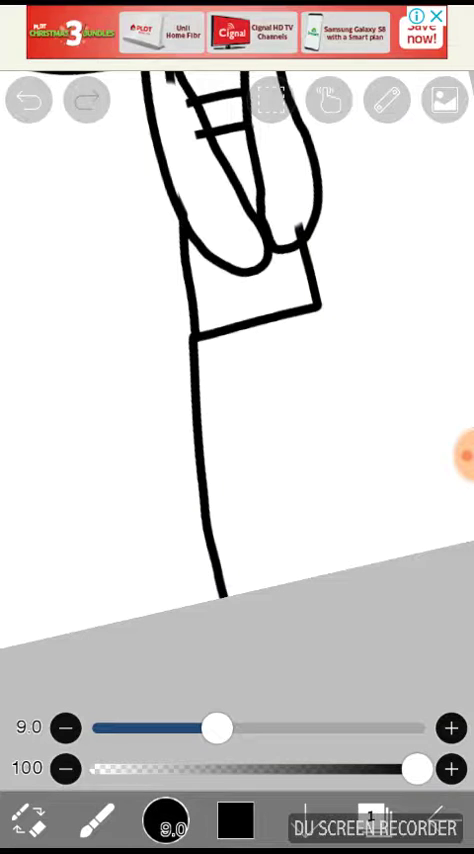
{"action": "left_click", "coordinate": [28, 100]}
{"action": "left_click_drag", "start_coordinate": [200, 348], "coordinate": [225, 600]}
{"action": "scroll", "coordinate": [237, 400], "scroll_direction": "up", "scroll_amount": 2}
{"action": "left_click_drag", "start_coordinate": [272, 356], "coordinate": [299, 634]}
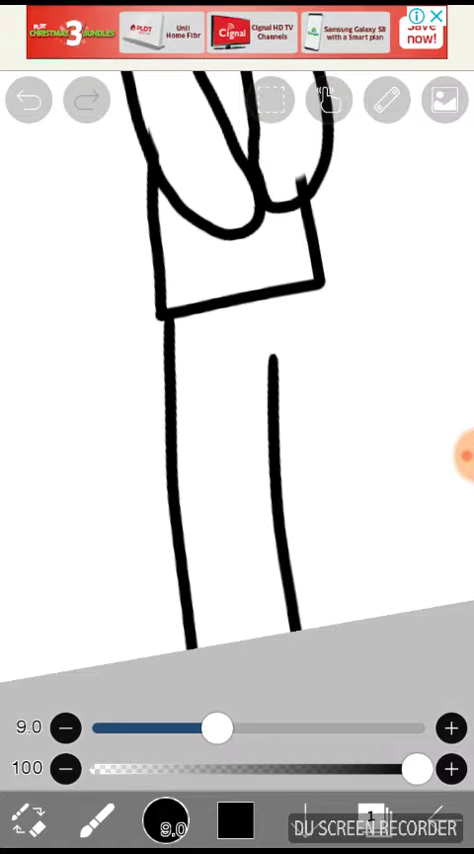
{"action": "scroll", "coordinate": [237, 400], "scroll_direction": "up", "scroll_amount": 2}
Redraw the inner and right leg lines, then erase the waist line.
{"action": "left_click", "coordinate": [28, 100]}
{"action": "left_click_drag", "start_coordinate": [257, 335], "coordinate": [288, 676]}
{"action": "left_click_drag", "start_coordinate": [310, 274], "coordinate": [367, 609]}
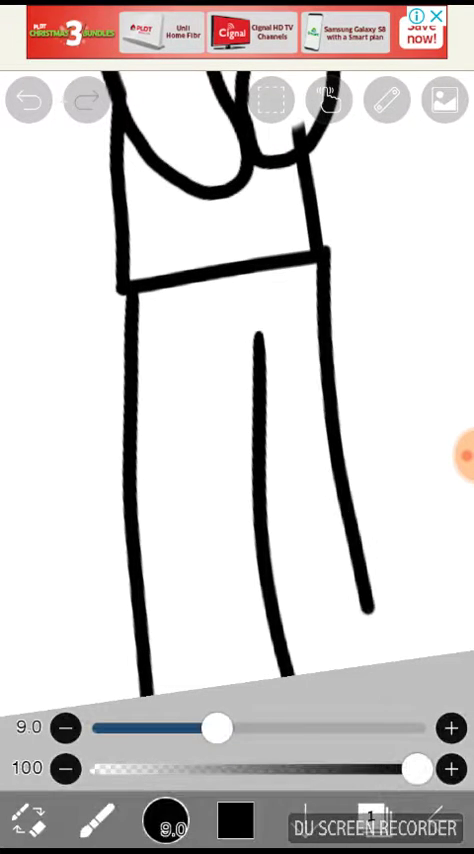
{"action": "scroll", "coordinate": [237, 400], "scroll_direction": "down", "scroll_amount": 3}
{"action": "left_click", "coordinate": [28, 100]}
{"action": "scroll", "coordinate": [237, 300], "scroll_direction": "up", "scroll_amount": 3}
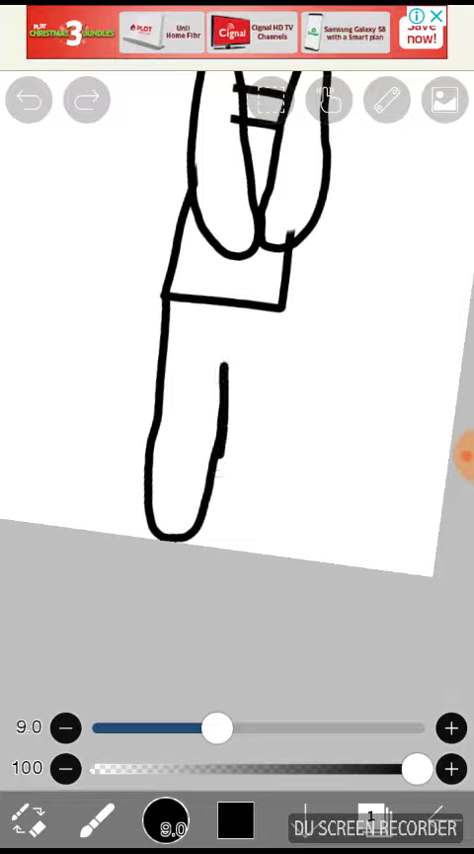
{"action": "scroll", "coordinate": [237, 400], "scroll_direction": "down", "scroll_amount": 3}
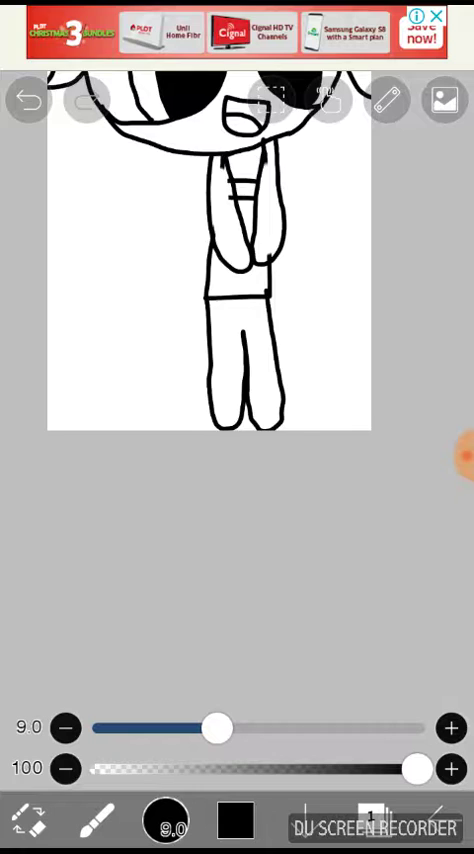
{"action": "scroll", "coordinate": [237, 400], "scroll_direction": "up", "scroll_amount": 4}
{"action": "scroll", "coordinate": [237, 400], "scroll_direction": "down", "scroll_amount": 1}
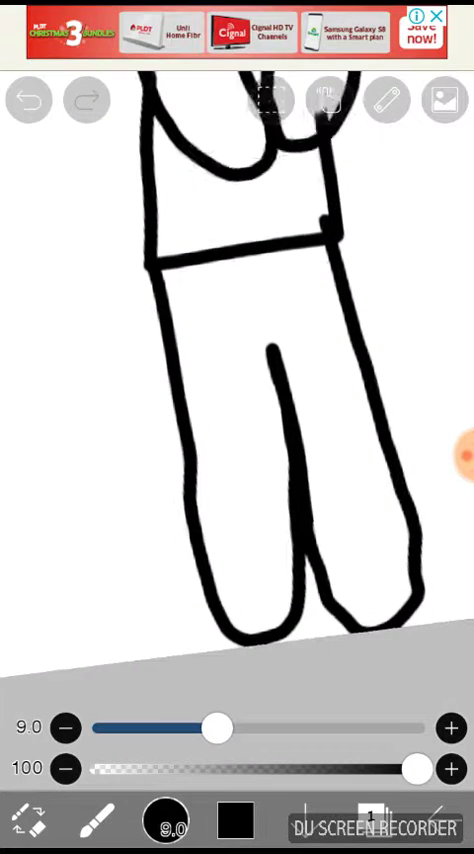
{"action": "left_click", "coordinate": [97, 822]}
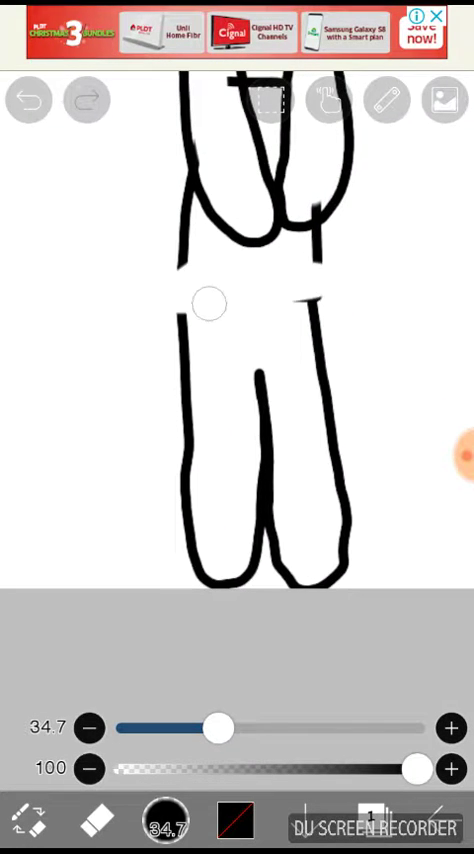
{"action": "scroll", "coordinate": [237, 400], "scroll_direction": "up", "scroll_amount": 2}
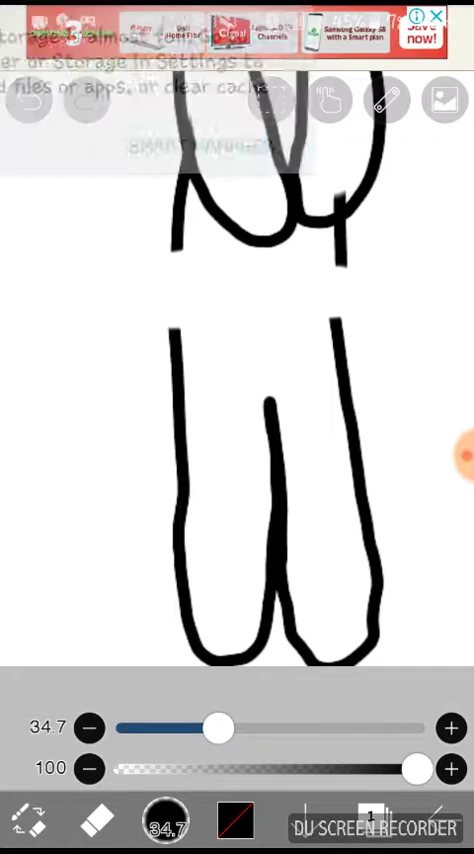
{"action": "left_click", "coordinate": [97, 822]}
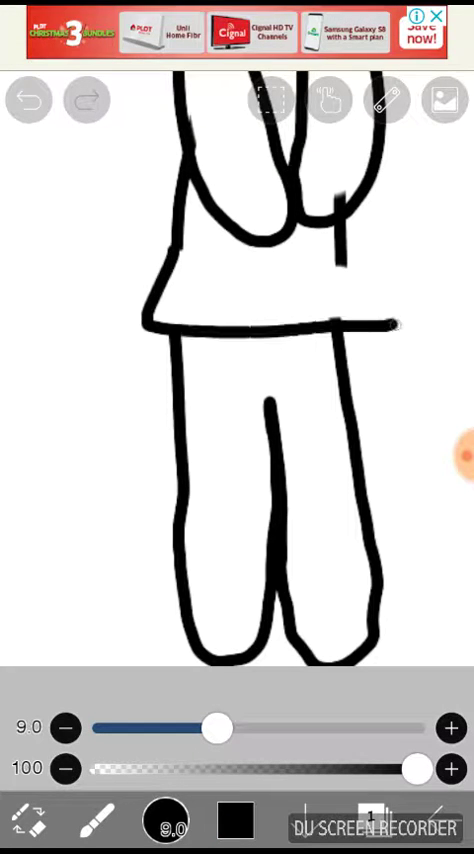
{"action": "scroll", "coordinate": [237, 400], "scroll_direction": "down", "scroll_amount": 3}
{"action": "scroll", "coordinate": [237, 400], "scroll_direction": "up", "scroll_amount": 2}
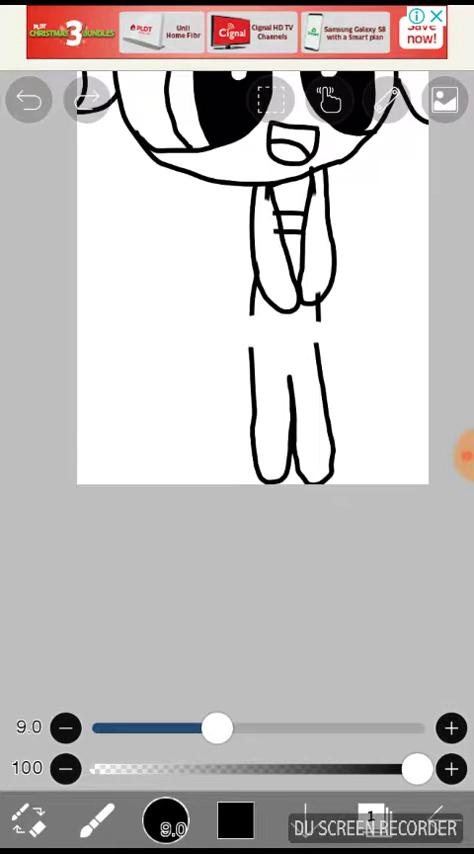
{"action": "scroll", "coordinate": [237, 400], "scroll_direction": "up", "scroll_amount": 3}
Bridge the waist gap, draw the skirt waistline, and close the middle leg line.
{"action": "mouse_move", "coordinate": [200, 295]}
{"action": "left_mouse_down"}
{"action": "mouse_move", "coordinate": [150, 390]}
{"action": "mouse_move", "coordinate": [380, 394]}
{"action": "left_mouse_up"}
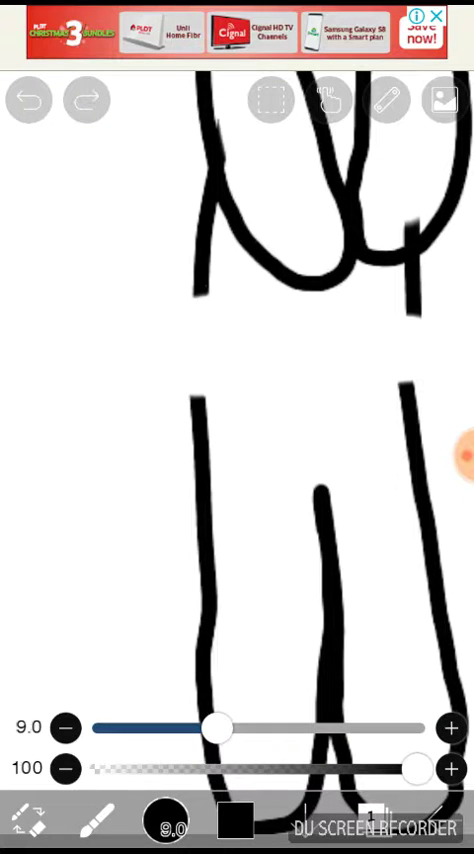
{"action": "scroll", "coordinate": [237, 400], "scroll_direction": "right", "scroll_amount": 3}
{"action": "left_click_drag", "start_coordinate": [330, 392], "coordinate": [88, 394]}
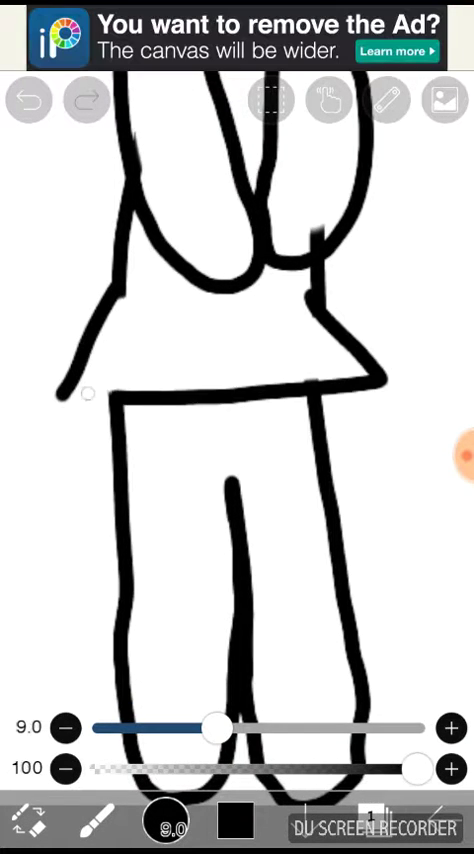
{"action": "scroll", "coordinate": [237, 400], "scroll_direction": "down", "scroll_amount": 3}
{"action": "scroll", "coordinate": [237, 400], "scroll_direction": "down", "scroll_amount": 2}
{"action": "scroll", "coordinate": [237, 400], "scroll_direction": "up", "scroll_amount": 5}
{"action": "scroll", "coordinate": [237, 400], "scroll_direction": "down", "scroll_amount": 3}
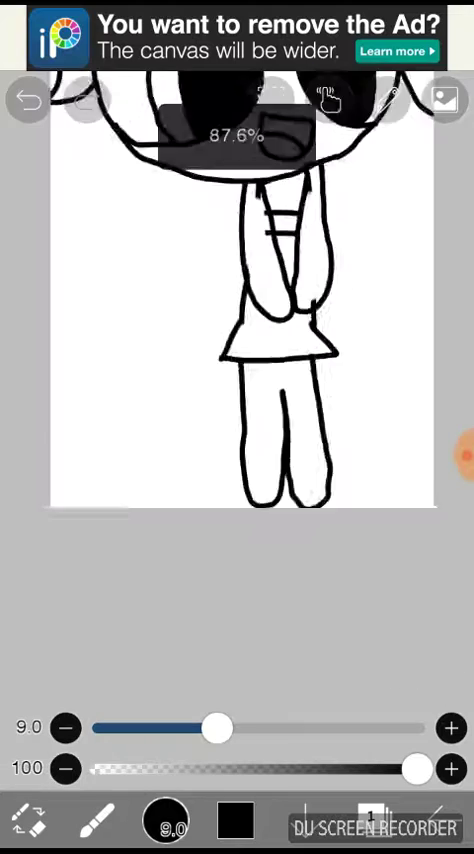
{"action": "scroll", "coordinate": [237, 400], "scroll_direction": "down", "scroll_amount": 2}
{"action": "scroll", "coordinate": [237, 400], "scroll_direction": "up", "scroll_amount": 5}
{"action": "scroll", "coordinate": [237, 400], "scroll_direction": "up", "scroll_amount": 2}
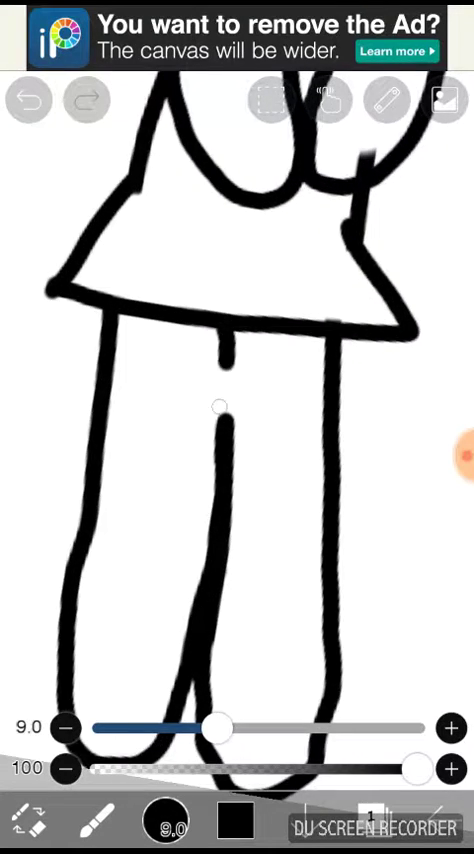
{"action": "left_click_drag", "start_coordinate": [219, 410], "coordinate": [224, 345]}
{"action": "scroll", "coordinate": [237, 400], "scroll_direction": "down", "scroll_amount": 2}
{"action": "scroll", "coordinate": [237, 400], "scroll_direction": "up", "scroll_amount": 2}
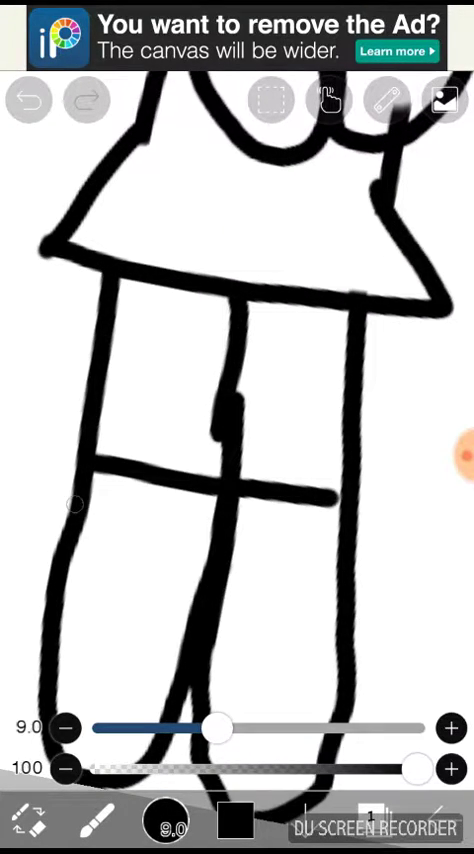
Draw a sock line across the legs and U-shaped outlines for both shoes.
{"action": "left_click_drag", "start_coordinate": [90, 500], "coordinate": [340, 500]}
{"action": "left_click", "coordinate": [28, 98]}
{"action": "scroll", "coordinate": [237, 400], "scroll_direction": "up", "scroll_amount": 2}
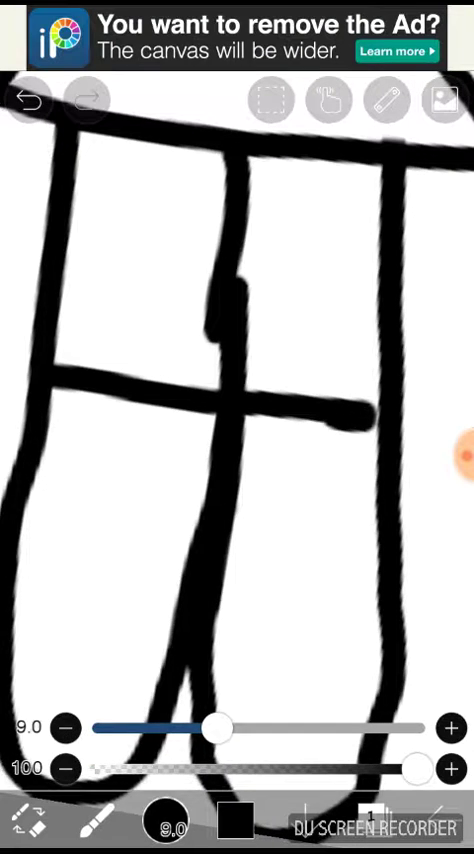
{"action": "left_click", "coordinate": [57, 503]}
{"action": "mouse_move", "coordinate": [59, 517]}
{"action": "left_mouse_down"}
{"action": "mouse_move", "coordinate": [63, 670]}
{"action": "mouse_move", "coordinate": [160, 571]}
{"action": "mouse_move", "coordinate": [155, 528]}
{"action": "left_mouse_up"}
{"action": "mouse_move", "coordinate": [252, 548]}
{"action": "left_mouse_down"}
{"action": "mouse_move", "coordinate": [253, 660]}
{"action": "mouse_move", "coordinate": [357, 570]}
{"action": "left_mouse_up"}
{"action": "scroll", "coordinate": [237, 400], "scroll_direction": "down", "scroll_amount": 3}
Fill both shoes solid black with the Bucket tool.
{"action": "left_click", "coordinate": [97, 822]}
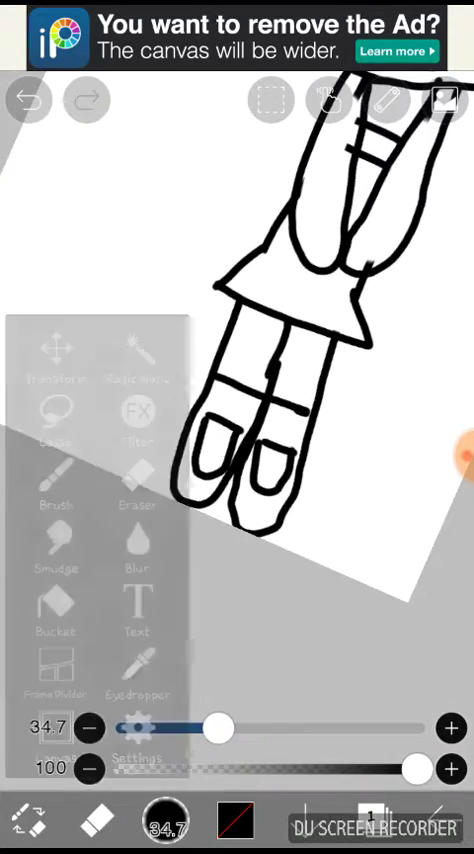
{"action": "left_click", "coordinate": [57, 607]}
{"action": "left_click", "coordinate": [278, 480]}
{"action": "scroll", "coordinate": [237, 400], "scroll_direction": "up", "scroll_amount": 3}
{"action": "left_click", "coordinate": [225, 425]}
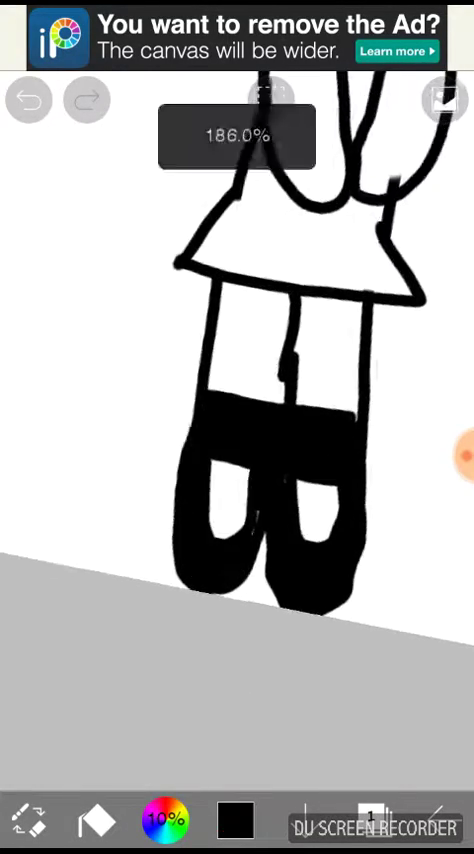
{"action": "scroll", "coordinate": [237, 400], "scroll_direction": "down", "scroll_amount": 3}
Reselect the Bucket tool and choose a bright saturated yellow.
{"action": "left_click", "coordinate": [463, 456]}
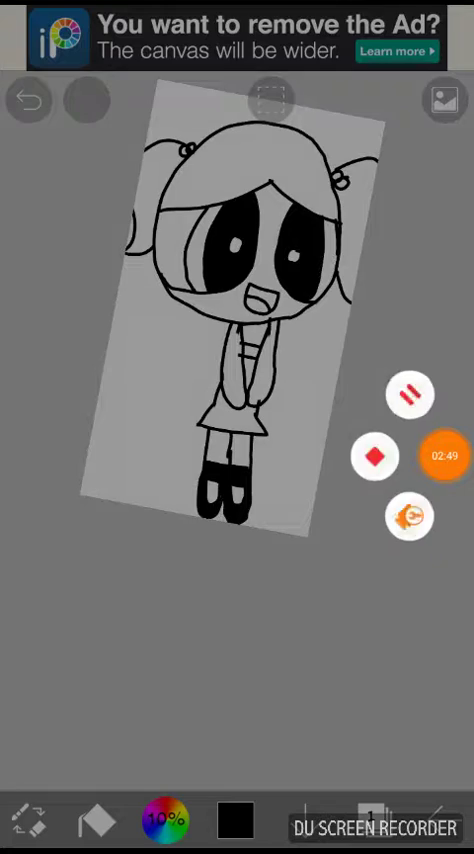
{"action": "left_click", "coordinate": [237, 650]}
{"action": "scroll", "coordinate": [237, 400], "scroll_direction": "up", "scroll_amount": 3}
{"action": "left_click", "coordinate": [97, 822]}
{"action": "left_click", "coordinate": [28, 820]}
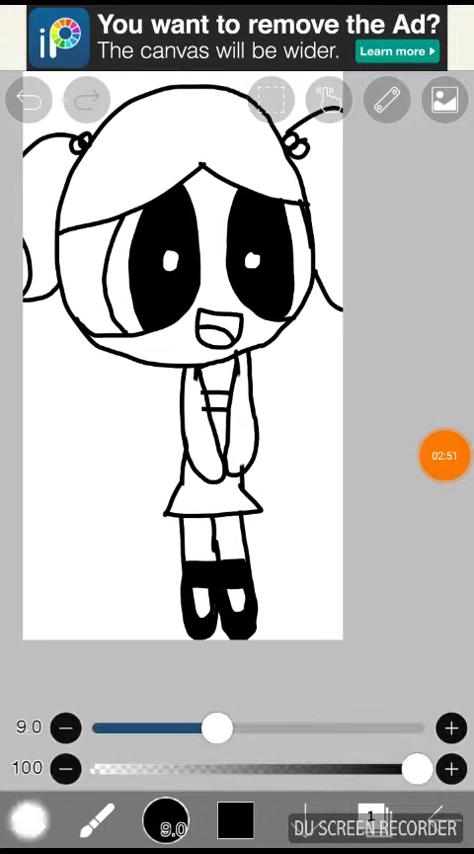
{"action": "left_click", "coordinate": [57, 609]}
{"action": "left_click", "coordinate": [235, 820]}
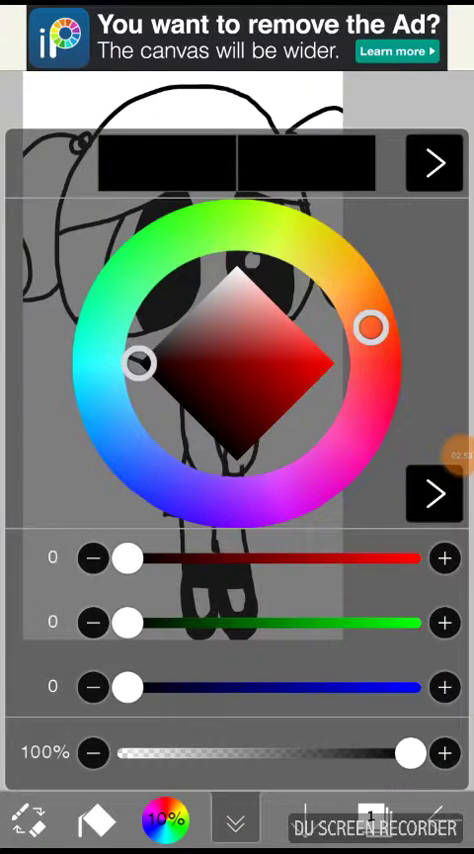
{"action": "left_click", "coordinate": [325, 257]}
{"action": "left_click", "coordinate": [325, 354]}
{"action": "left_click", "coordinate": [235, 822]}
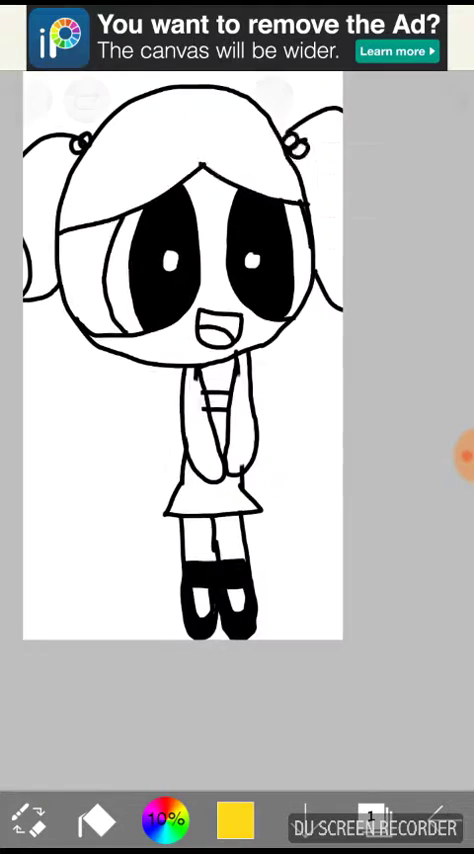
{"action": "scroll", "coordinate": [237, 420], "scroll_direction": "down", "scroll_amount": 2}
Fill the hair and both pigtails yellow.
{"action": "left_click", "coordinate": [200, 215]}
{"action": "left_click", "coordinate": [318, 218]}
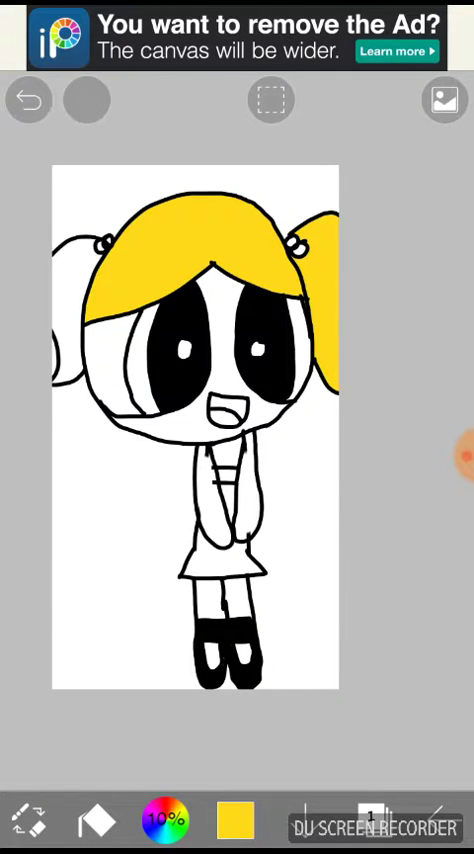
{"action": "left_click", "coordinate": [75, 255]}
{"action": "left_click", "coordinate": [235, 820]}
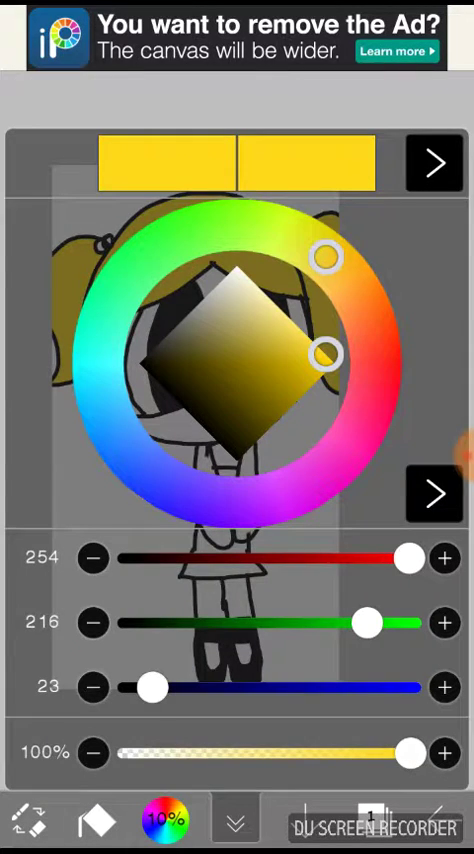
Fill both hair clips, the dress top and the skirt blue.
{"action": "left_click", "coordinate": [120, 440]}
{"action": "left_click", "coordinate": [235, 822]}
{"action": "scroll", "coordinate": [237, 420], "scroll_direction": "up", "scroll_amount": 2}
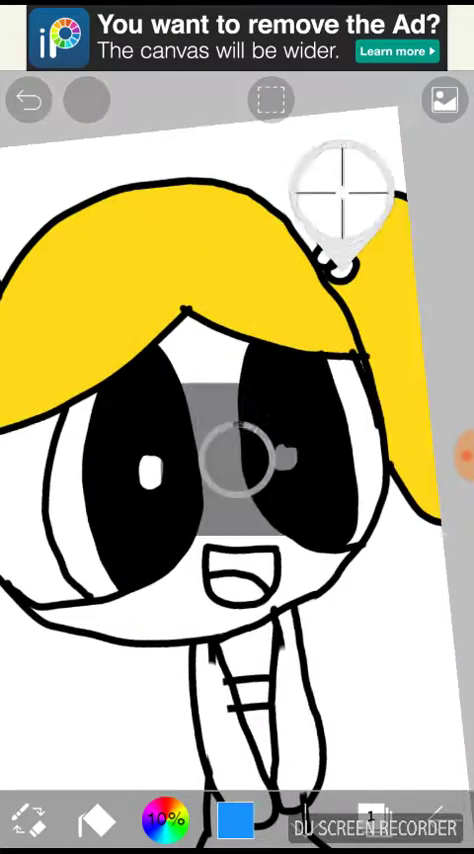
{"action": "scroll", "coordinate": [237, 455], "scroll_direction": "up", "scroll_amount": 3}
{"action": "left_click", "coordinate": [372, 310]}
{"action": "scroll", "coordinate": [237, 420], "scroll_direction": "down", "scroll_amount": 3}
{"action": "scroll", "coordinate": [200, 380], "scroll_direction": "up", "scroll_amount": 3}
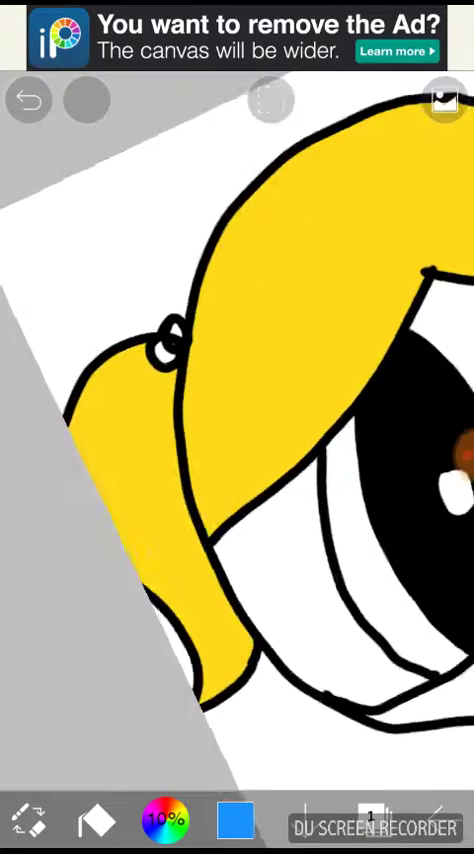
{"action": "scroll", "coordinate": [250, 390], "scroll_direction": "up", "scroll_amount": 2}
{"action": "left_click", "coordinate": [250, 425]}
{"action": "scroll", "coordinate": [237, 420], "scroll_direction": "down", "scroll_amount": 3}
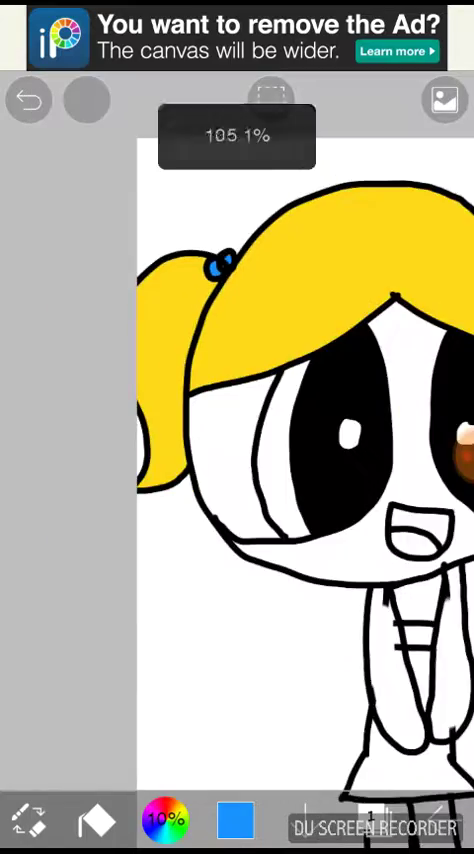
{"action": "scroll", "coordinate": [237, 420], "scroll_direction": "down", "scroll_amount": 2}
{"action": "scroll", "coordinate": [237, 420], "scroll_direction": "up", "scroll_amount": 3}
{"action": "scroll", "coordinate": [237, 420], "scroll_direction": "up", "scroll_amount": 2}
{"action": "left_click", "coordinate": [221, 400]}
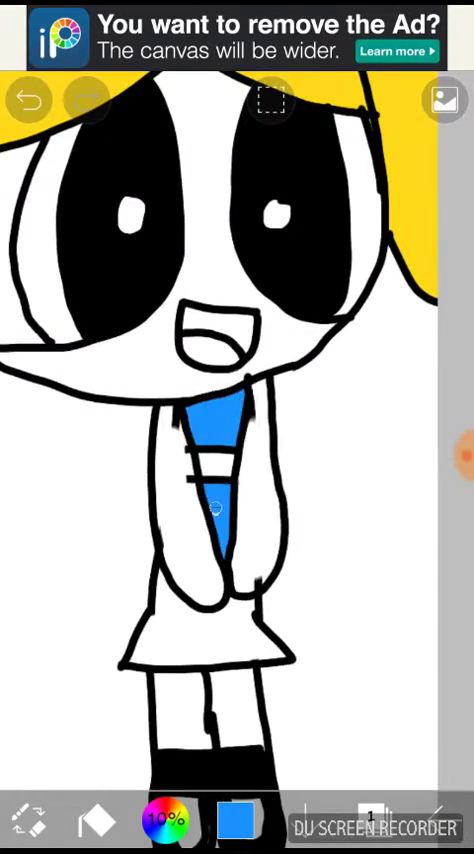
{"action": "left_click", "coordinate": [207, 630]}
{"action": "scroll", "coordinate": [237, 420], "scroll_direction": "down", "scroll_amount": 3}
{"action": "scroll", "coordinate": [237, 420], "scroll_direction": "up", "scroll_amount": 2}
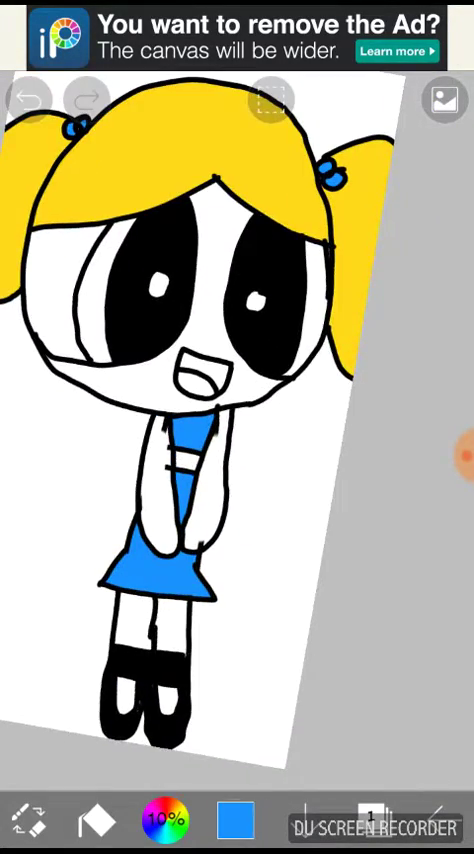
Switch the fill colour back to black.
{"action": "left_click", "coordinate": [236, 820]}
{"action": "left_click", "coordinate": [215, 438]}
{"action": "left_click", "coordinate": [236, 822]}
{"action": "scroll", "coordinate": [237, 420], "scroll_direction": "up", "scroll_amount": 2}
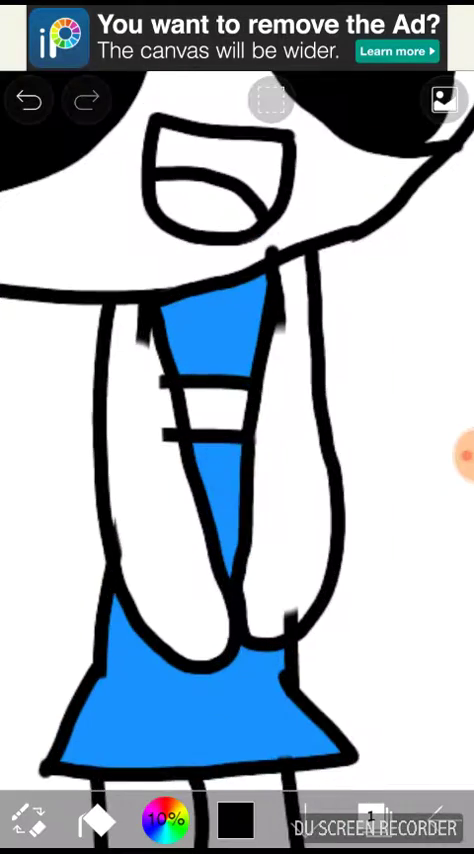
{"action": "scroll", "coordinate": [237, 420], "scroll_direction": "down", "scroll_amount": 3}
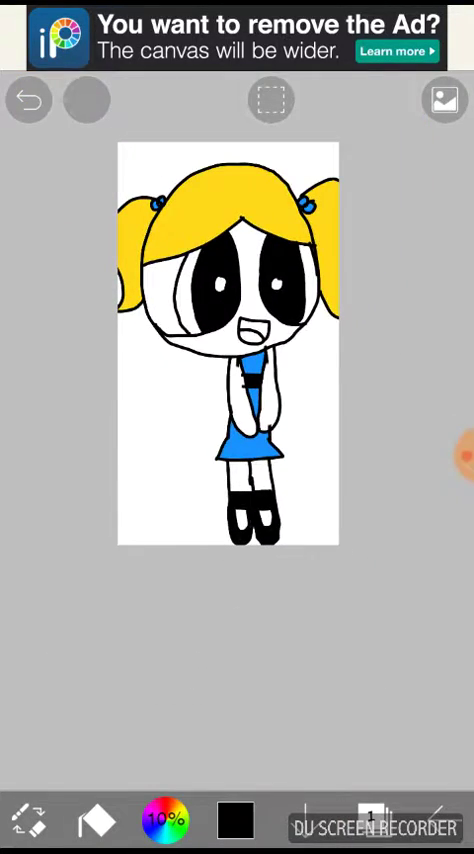
{"action": "left_click", "coordinate": [236, 820]}
Choose pale yellow (252,254,214) and bucket-fill Bubbles' face and arms.
{"action": "left_click", "coordinate": [305, 242]}
{"action": "left_click", "coordinate": [257, 282]}
{"action": "left_click_drag", "start_coordinate": [257, 282], "coordinate": [254, 280]}
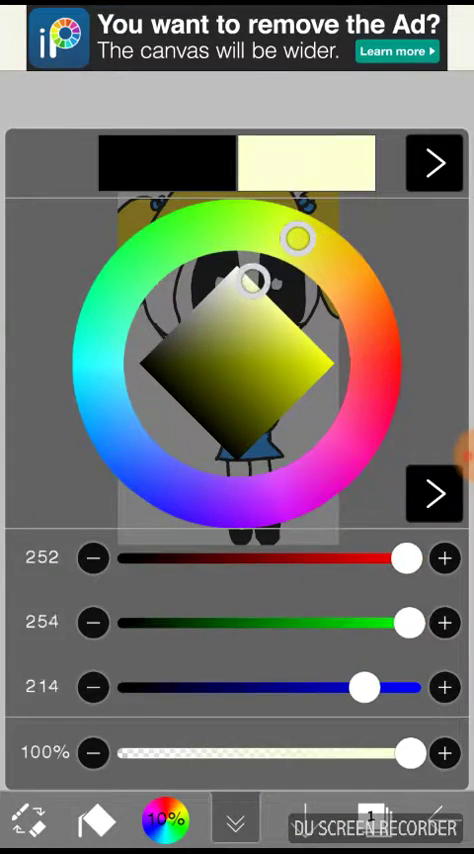
{"action": "left_click", "coordinate": [236, 822]}
{"action": "scroll", "coordinate": [237, 420], "scroll_direction": "up", "scroll_amount": 3}
{"action": "left_click", "coordinate": [228, 324]}
{"action": "scroll", "coordinate": [237, 420], "scroll_direction": "up", "scroll_amount": 2}
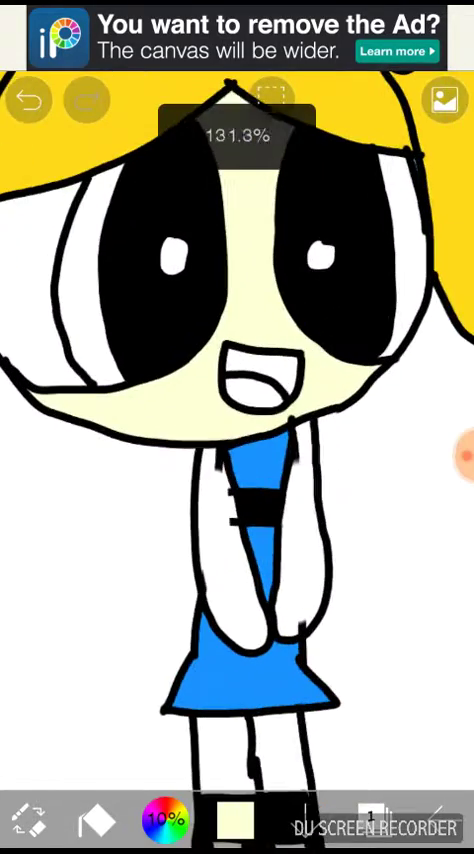
{"action": "left_click", "coordinate": [212, 480]}
{"action": "scroll", "coordinate": [237, 420], "scroll_direction": "down", "scroll_amount": 3}
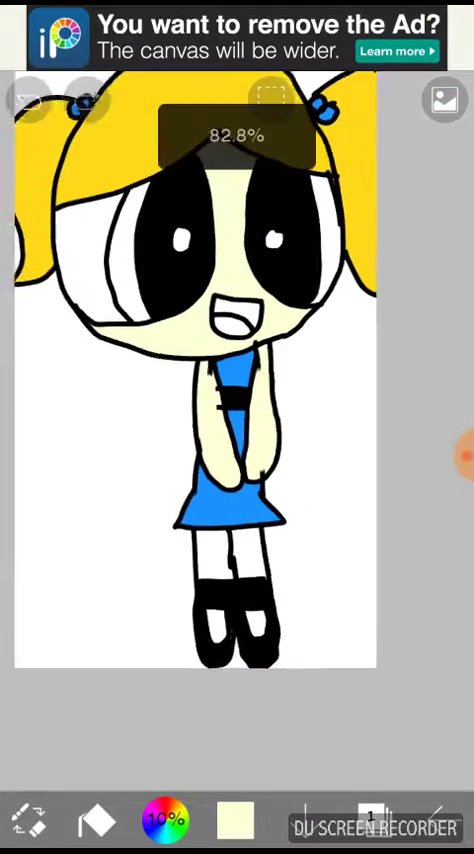
Change the paint colour to a saturated blue.
{"action": "left_click", "coordinate": [235, 820]}
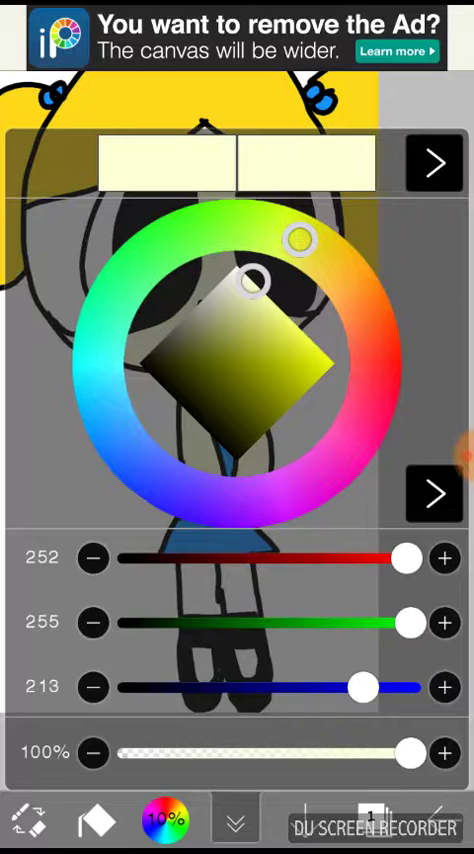
{"action": "left_click", "coordinate": [118, 436]}
{"action": "left_click", "coordinate": [333, 360]}
{"action": "left_click", "coordinate": [235, 820]}
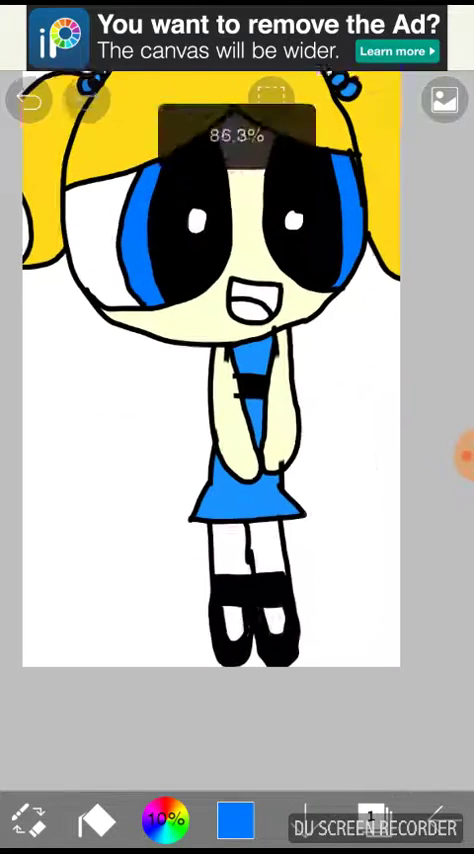
Choose magenta (255,0,225) for the tongue, then change to light pink.
{"action": "left_click", "coordinate": [235, 820]}
{"action": "left_click", "coordinate": [320, 473]}
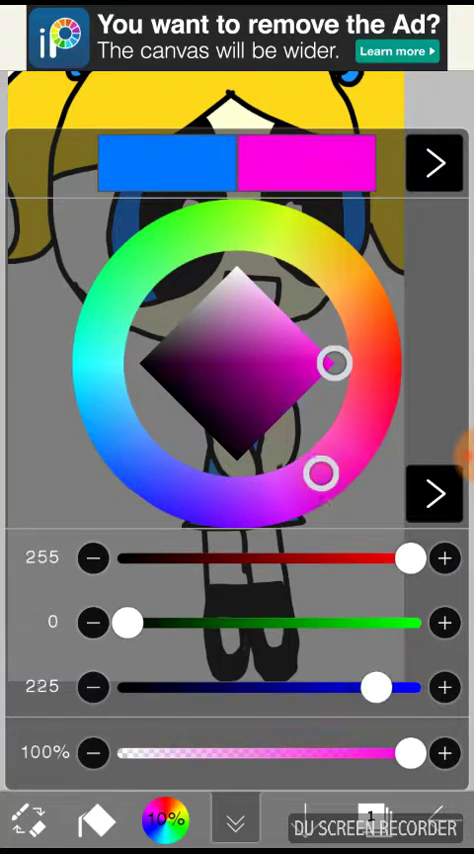
{"action": "left_click", "coordinate": [235, 820]}
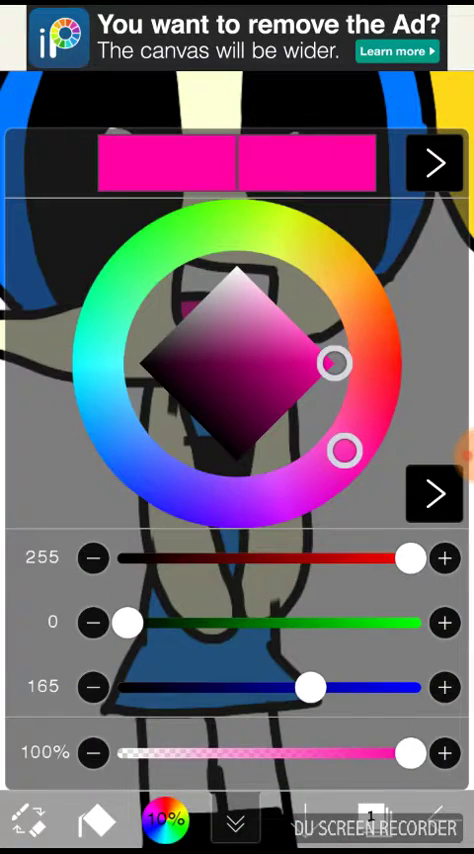
{"action": "left_click", "coordinate": [286, 314]}
{"action": "left_click", "coordinate": [235, 820]}
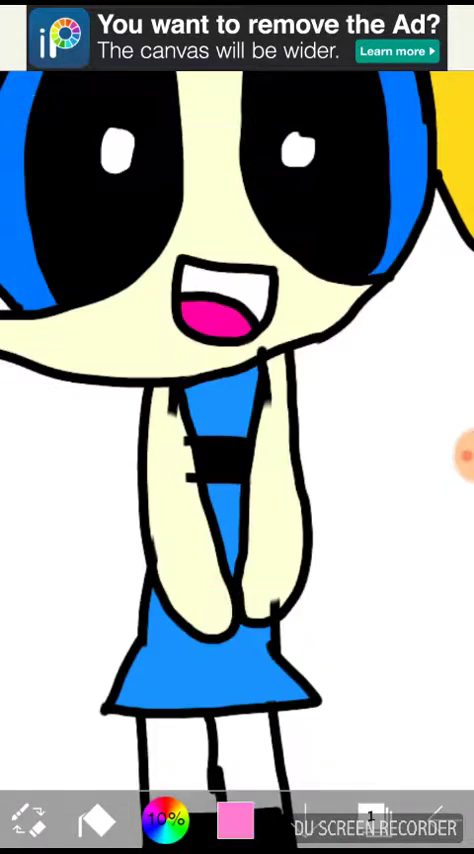
{"action": "scroll", "coordinate": [237, 400], "scroll_direction": "down", "scroll_amount": 10}
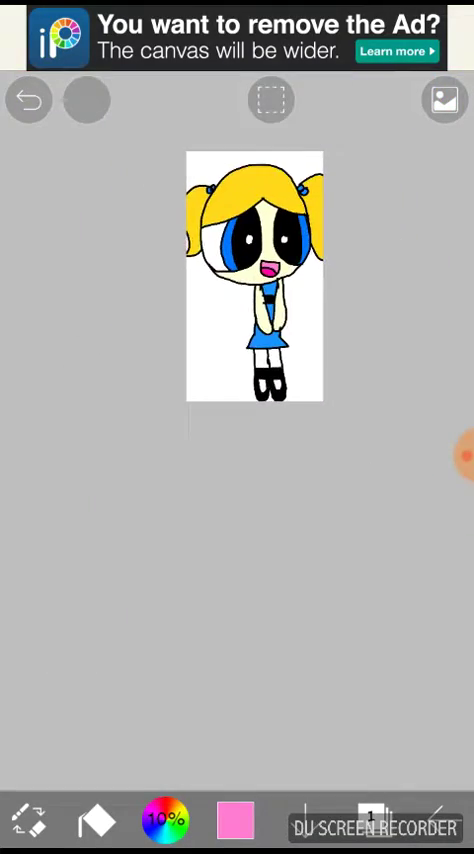
{"action": "scroll", "coordinate": [237, 330], "scroll_direction": "up", "scroll_amount": 5}
{"action": "scroll", "coordinate": [237, 400], "scroll_direction": "up", "scroll_amount": 3}
{"action": "scroll", "coordinate": [237, 400], "scroll_direction": "up", "scroll_amount": 3}
{"action": "scroll", "coordinate": [237, 400], "scroll_direction": "up", "scroll_amount": 2}
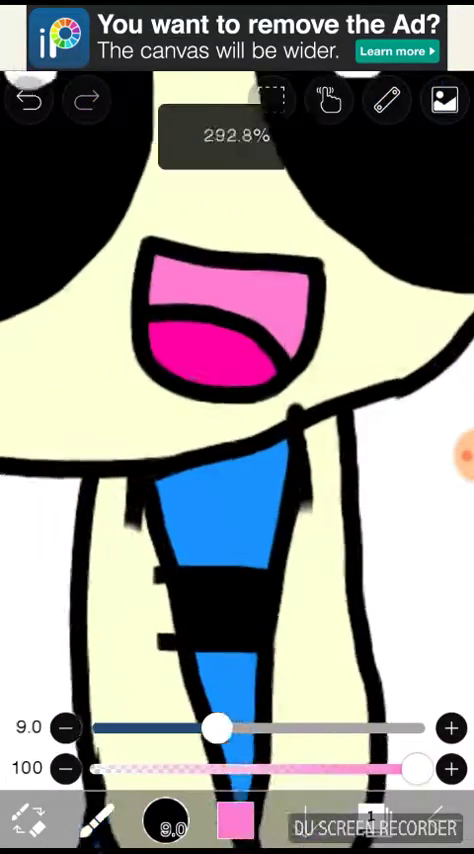
{"action": "scroll", "coordinate": [237, 400], "scroll_direction": "up", "scroll_amount": 1}
Draw a black line across the upper mouth to mark the teeth.
{"action": "left_click", "coordinate": [235, 820]}
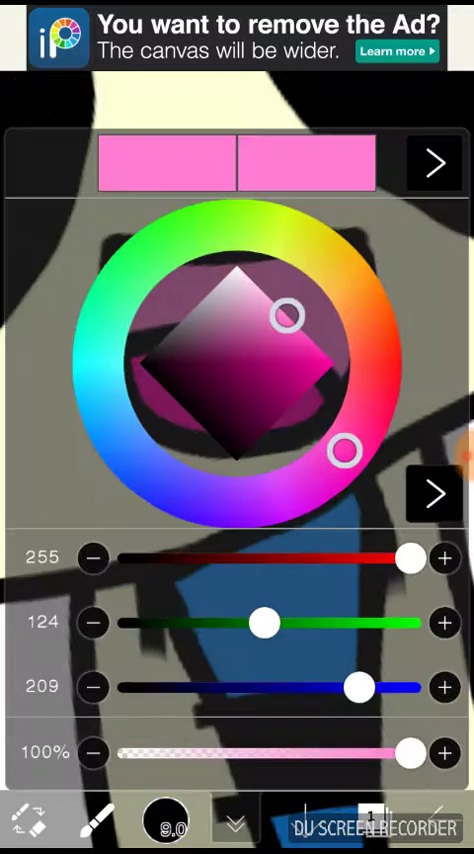
{"action": "left_click", "coordinate": [179, 402]}
{"action": "left_click", "coordinate": [235, 820]}
{"action": "scroll", "coordinate": [237, 400], "scroll_direction": "up", "scroll_amount": 2}
{"action": "left_click_drag", "start_coordinate": [70, 265], "coordinate": [240, 272]}
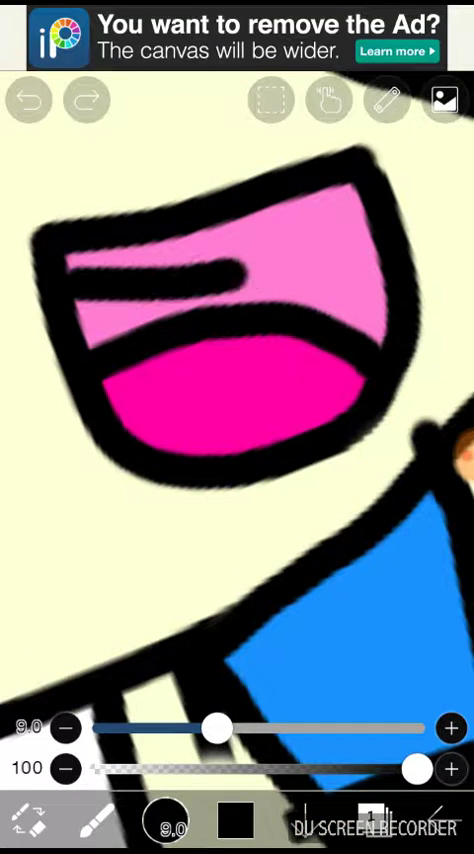
Choose white and bucket-fill the teeth band above the line.
{"action": "left_click", "coordinate": [235, 820]}
{"action": "left_click", "coordinate": [232, 280]}
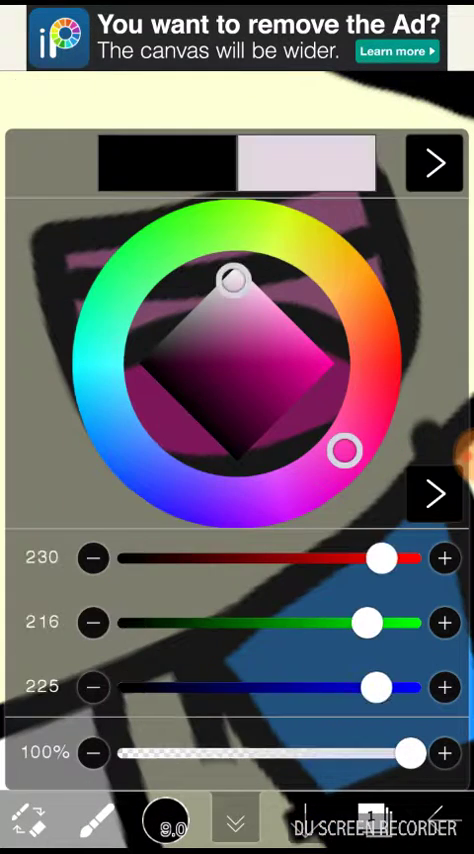
{"action": "left_click", "coordinate": [235, 820]}
{"action": "left_click", "coordinate": [97, 820]}
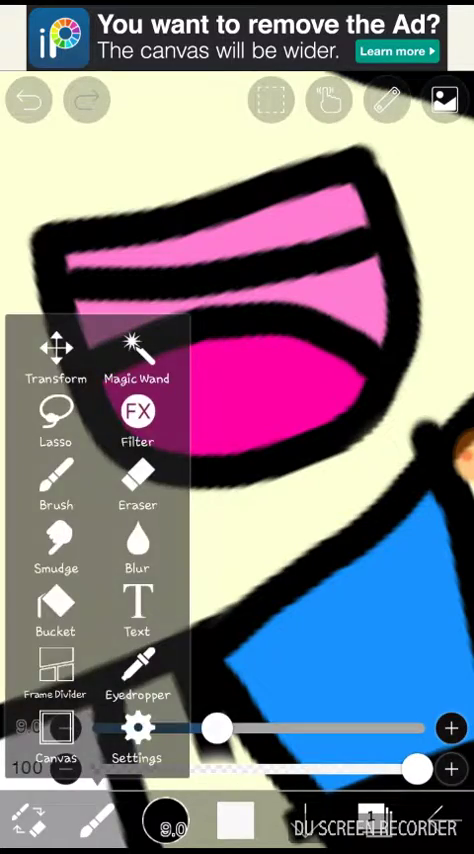
{"action": "left_click", "coordinate": [59, 602]}
{"action": "left_click", "coordinate": [280, 218]}
{"action": "scroll", "coordinate": [237, 400], "scroll_direction": "down", "scroll_amount": 5}
{"action": "scroll", "coordinate": [237, 400], "scroll_direction": "down", "scroll_amount": 3}
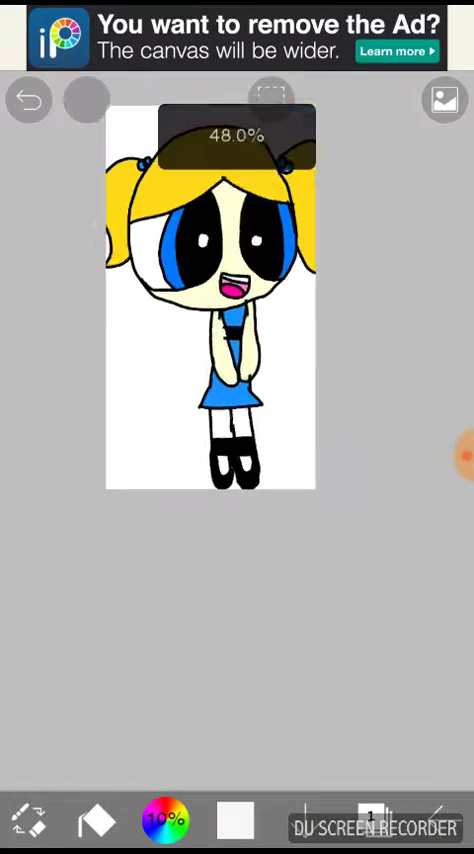
{"action": "scroll", "coordinate": [237, 400], "scroll_direction": "down", "scroll_amount": 3}
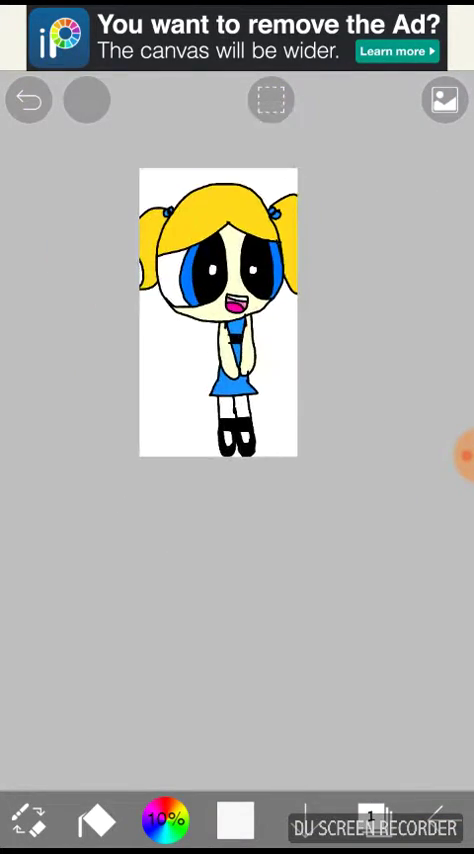
Try filling the white background with purple.
{"action": "left_click", "coordinate": [372, 818]}
{"action": "left_click", "coordinate": [372, 818]}
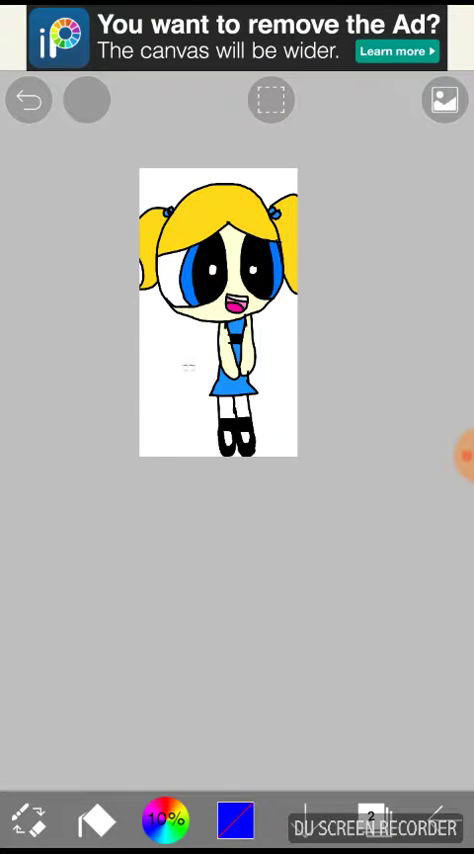
{"action": "left_click", "coordinate": [236, 459]}
{"action": "scroll", "coordinate": [218, 350], "scroll_direction": "up", "scroll_amount": 2}
{"action": "scroll", "coordinate": [218, 350], "scroll_direction": "up", "scroll_amount": 2}
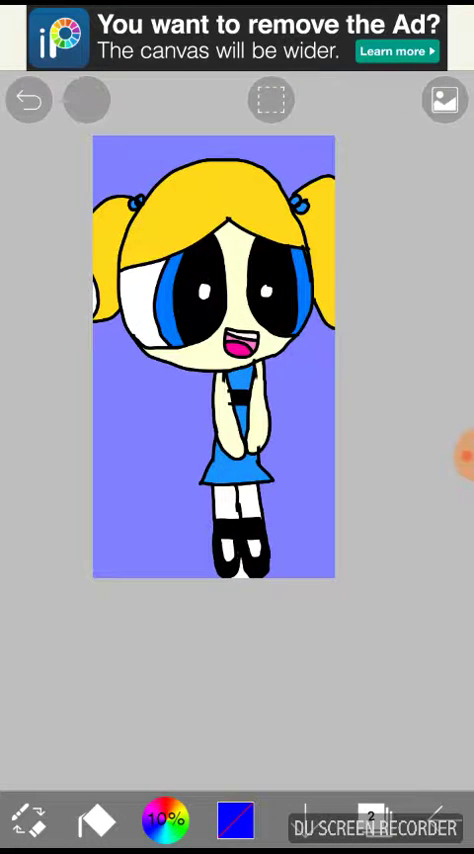
{"action": "scroll", "coordinate": [237, 400], "scroll_direction": "up", "scroll_amount": 2}
{"action": "scroll", "coordinate": [237, 400], "scroll_direction": "up", "scroll_amount": 5}
{"action": "scroll", "coordinate": [237, 400], "scroll_direction": "down", "scroll_amount": 5}
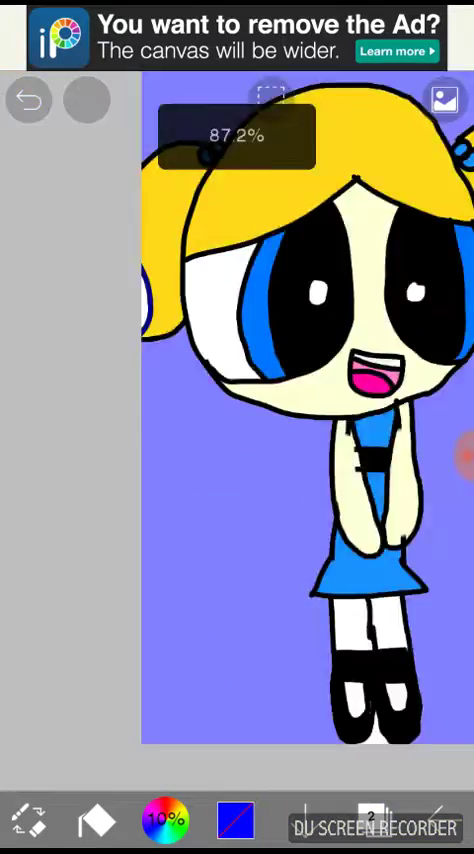
{"action": "scroll", "coordinate": [237, 400], "scroll_direction": "down", "scroll_amount": 2}
{"action": "scroll", "coordinate": [237, 400], "scroll_direction": "up", "scroll_amount": 5}
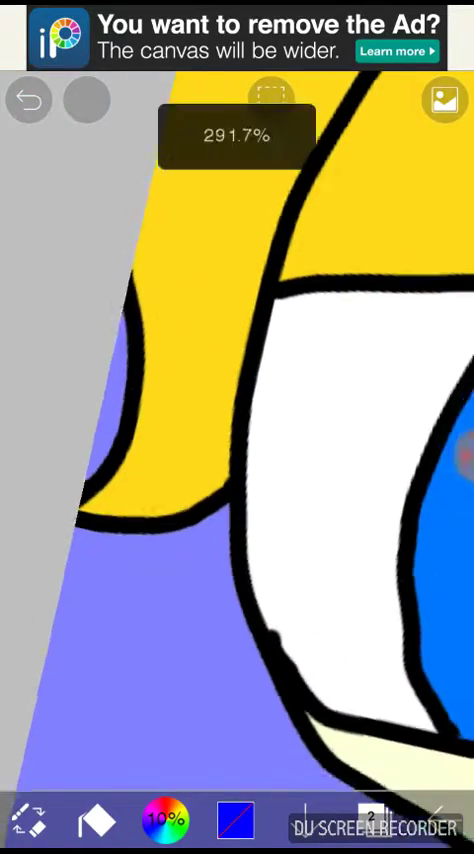
{"action": "scroll", "coordinate": [237, 400], "scroll_direction": "down", "scroll_amount": 5}
{"action": "scroll", "coordinate": [237, 400], "scroll_direction": "down", "scroll_amount": 1}
{"action": "scroll", "coordinate": [237, 400], "scroll_direction": "down", "scroll_amount": 1}
{"action": "scroll", "coordinate": [237, 400], "scroll_direction": "up", "scroll_amount": 1}
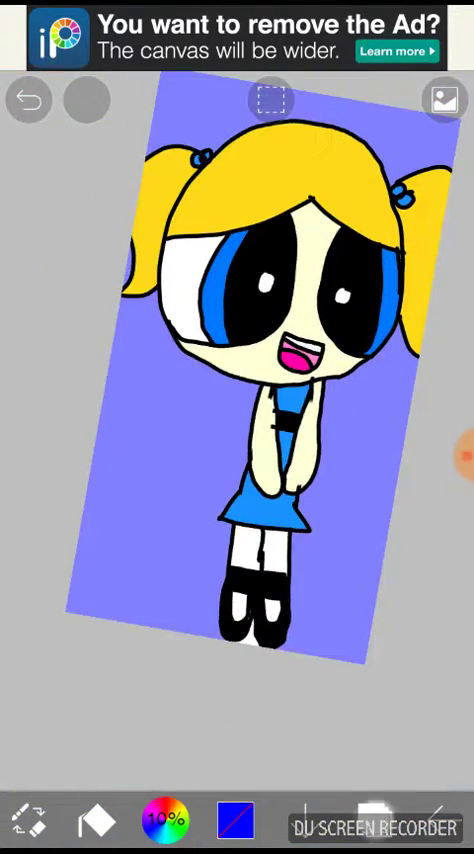
Select layer 1 in the Layers panel to keep working on it.
{"action": "left_click", "coordinate": [372, 818]}
{"action": "left_click", "coordinate": [290, 575]}
{"action": "left_click", "coordinate": [372, 818]}
{"action": "scroll", "coordinate": [237, 400], "scroll_direction": "down", "scroll_amount": 2}
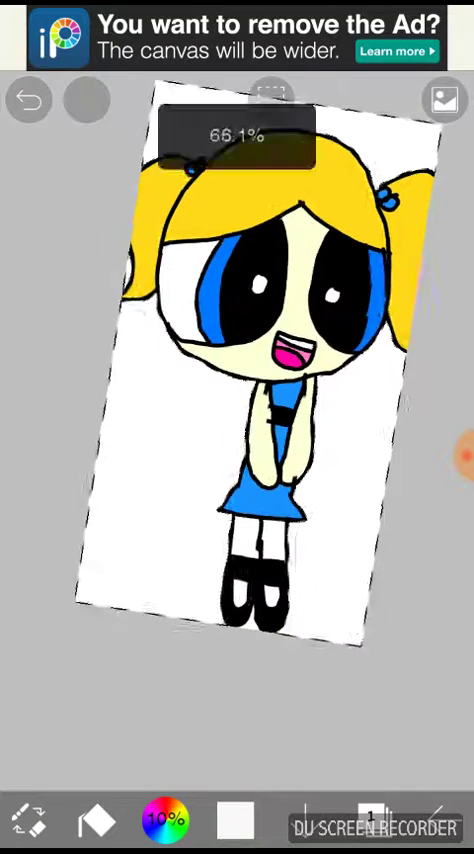
{"action": "scroll", "coordinate": [237, 400], "scroll_direction": "down", "scroll_amount": 1}
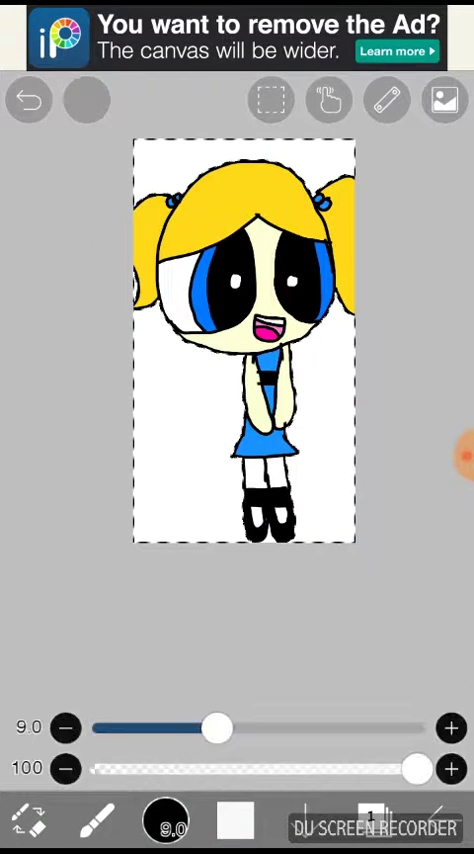
Pick blue-violet and raise the brush size to 30.
{"action": "left_click", "coordinate": [235, 820]}
{"action": "left_click", "coordinate": [331, 360]}
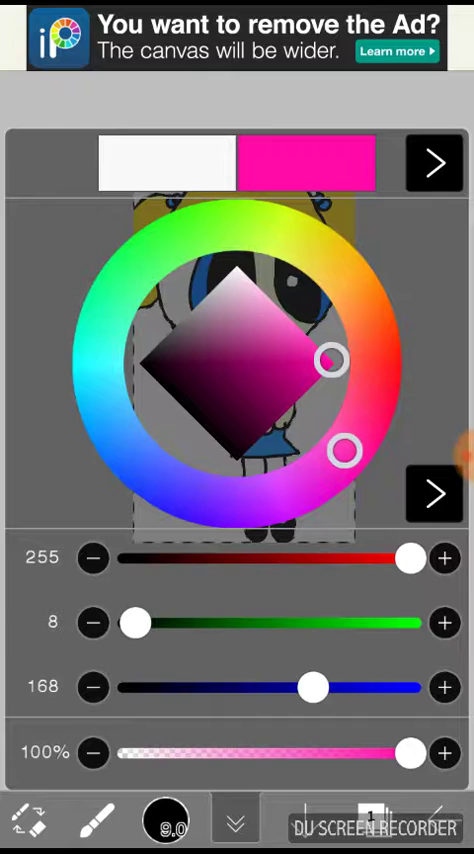
{"action": "left_click", "coordinate": [195, 495]}
{"action": "left_click", "coordinate": [235, 820]}
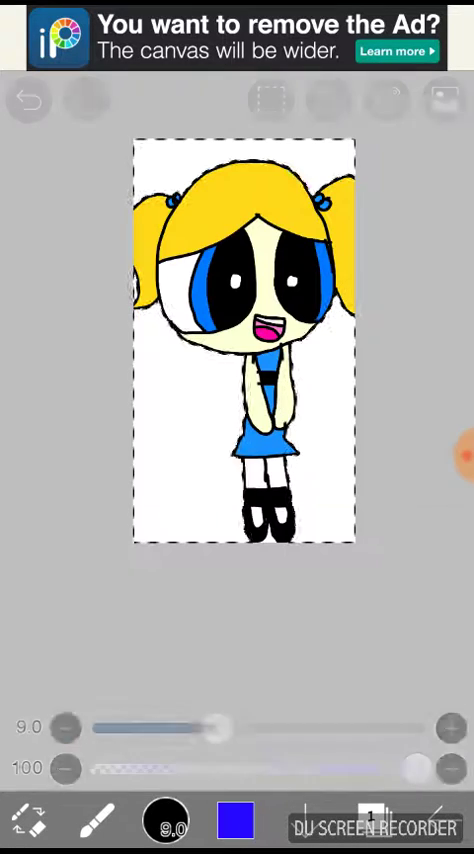
{"action": "left_click_drag", "start_coordinate": [215, 726], "coordinate": [416, 727]}
{"action": "scroll", "coordinate": [230, 430], "scroll_direction": "up", "scroll_amount": 2}
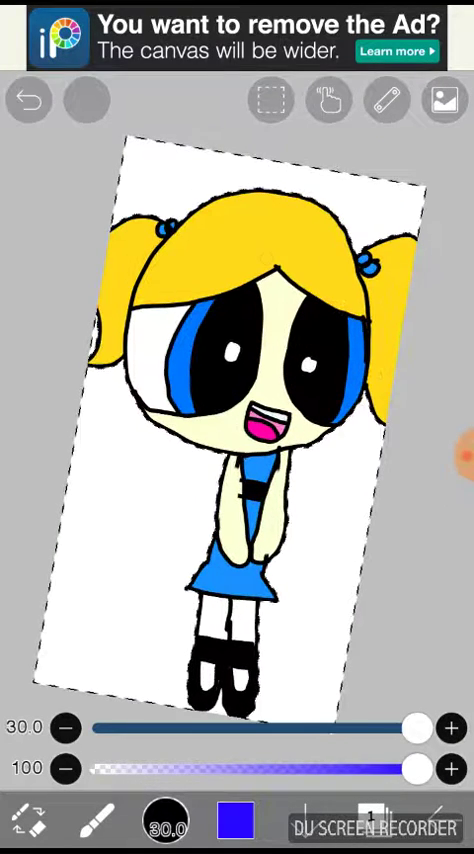
Sketch half a heart, tint the background light purple, and select the Selection Layer.
{"action": "left_click_drag", "start_coordinate": [115, 190], "coordinate": [255, 620]}
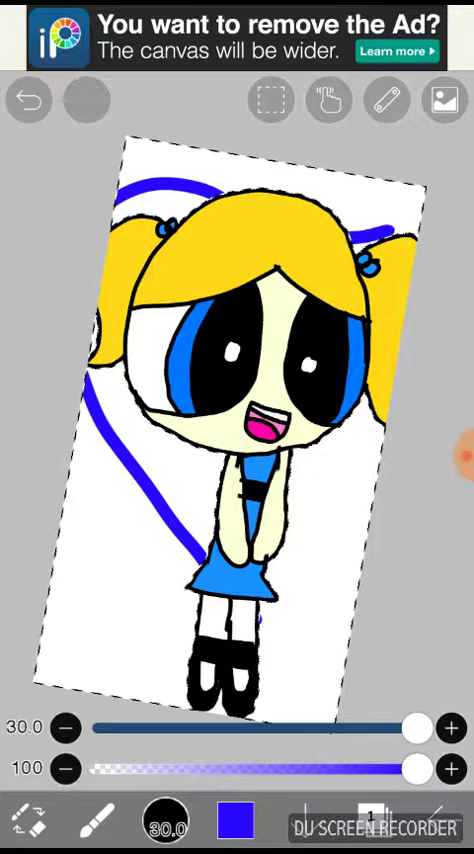
{"action": "left_click", "coordinate": [119, 285]}
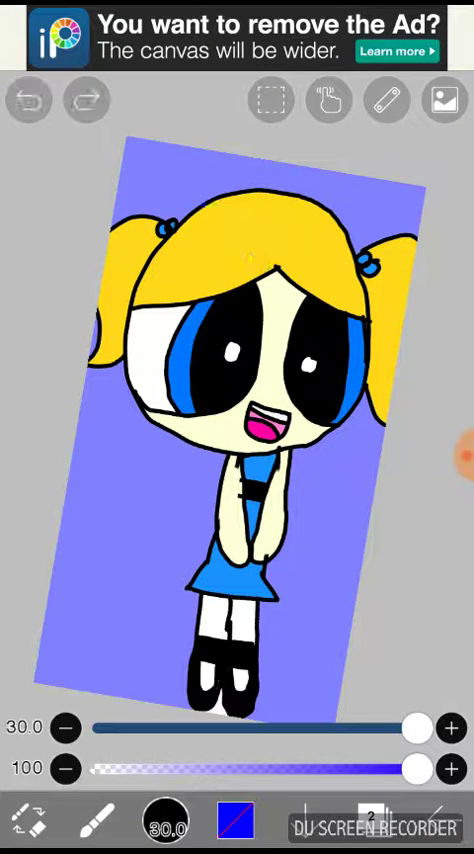
{"action": "scroll", "coordinate": [237, 430], "scroll_direction": "up", "scroll_amount": 2}
{"action": "left_click", "coordinate": [372, 818]}
{"action": "left_click", "coordinate": [286, 571]}
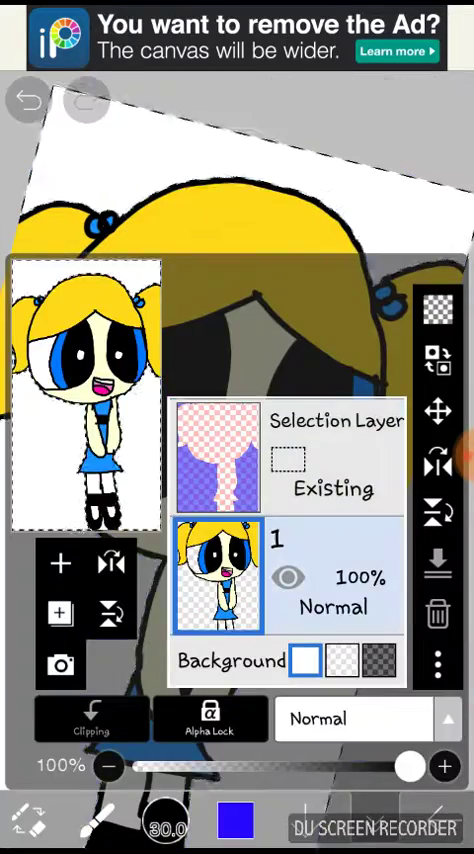
{"action": "left_click", "coordinate": [372, 818]}
{"action": "left_click", "coordinate": [372, 818]}
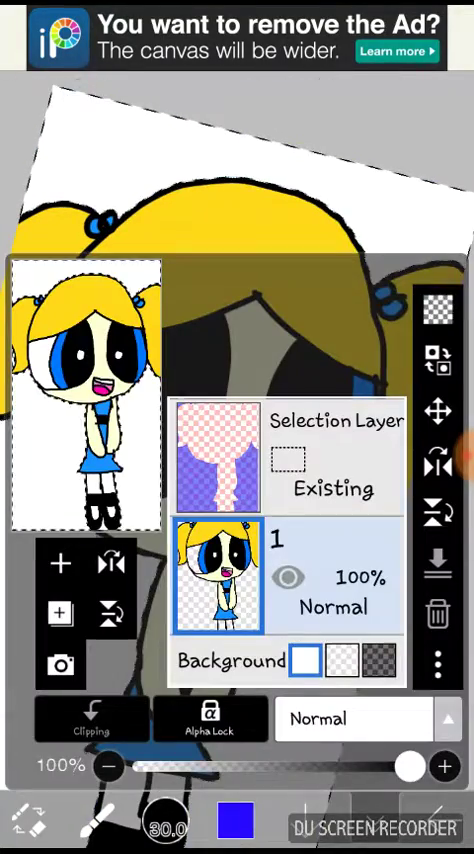
{"action": "left_click", "coordinate": [287, 455]}
{"action": "left_click", "coordinate": [372, 818]}
{"action": "scroll", "coordinate": [237, 430], "scroll_direction": "down", "scroll_amount": 3}
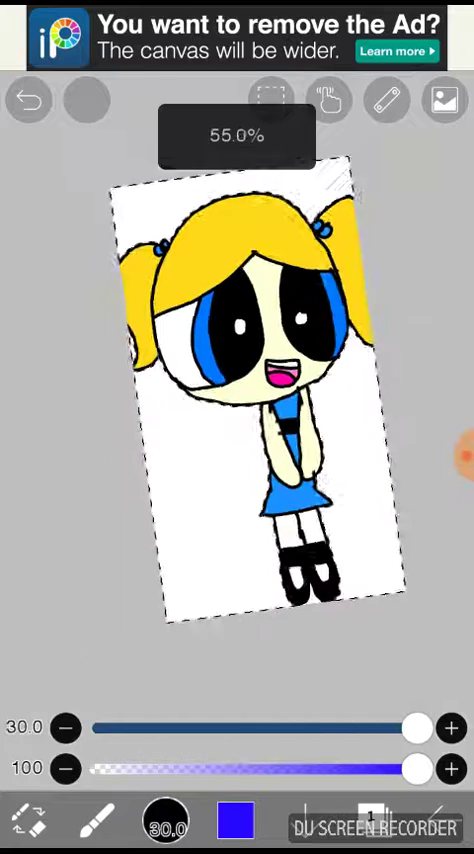
Redraw the blue heart outline around Bubbles after undoing a first attempt.
{"action": "mouse_move", "coordinate": [244, 228]}
{"action": "left_mouse_down"}
{"action": "mouse_move", "coordinate": [190, 499]}
{"action": "mouse_move", "coordinate": [333, 552]}
{"action": "mouse_move", "coordinate": [371, 486]}
{"action": "left_mouse_up"}
{"action": "left_click", "coordinate": [28, 99]}
{"action": "mouse_move", "coordinate": [232, 282]}
{"action": "left_mouse_down"}
{"action": "mouse_move", "coordinate": [102, 215]}
{"action": "mouse_move", "coordinate": [305, 528]}
{"action": "mouse_move", "coordinate": [371, 410]}
{"action": "mouse_move", "coordinate": [232, 282]}
{"action": "mouse_move", "coordinate": [102, 218]}
{"action": "left_mouse_up"}
Undo the stray stroke over the hair and bucket-fill both heart halves dark blue.
{"action": "left_click", "coordinate": [28, 99]}
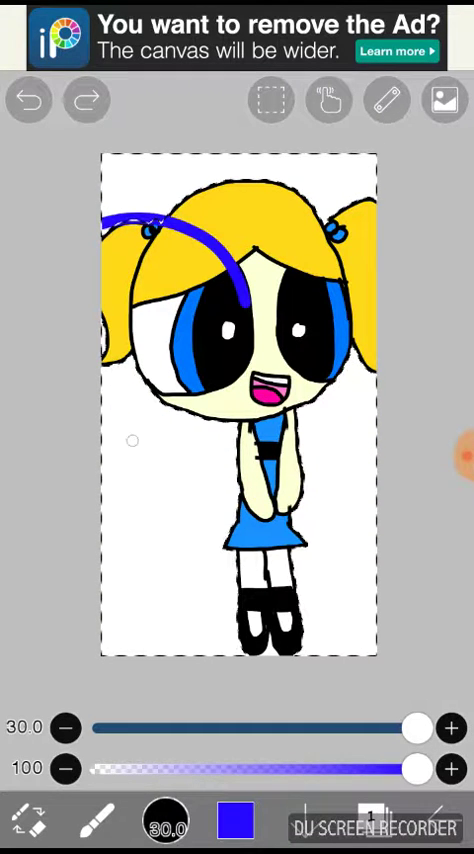
{"action": "left_click", "coordinate": [28, 99]}
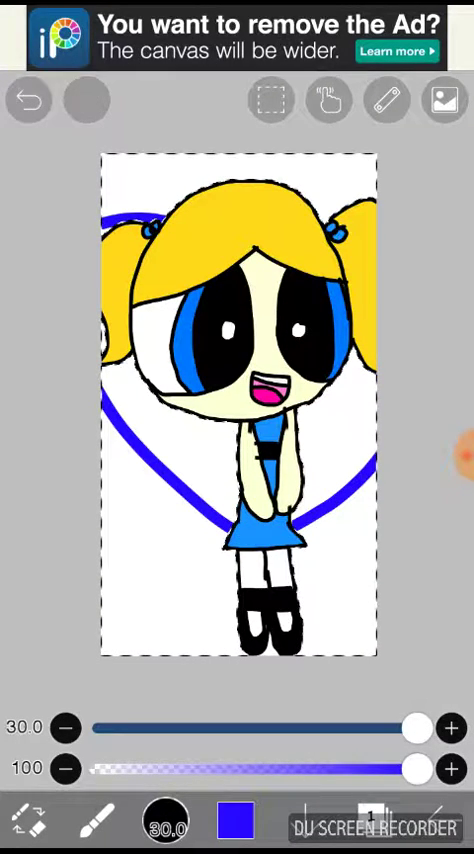
{"action": "left_click", "coordinate": [96, 820]}
{"action": "left_click", "coordinate": [53, 609]}
{"action": "left_click", "coordinate": [345, 440]}
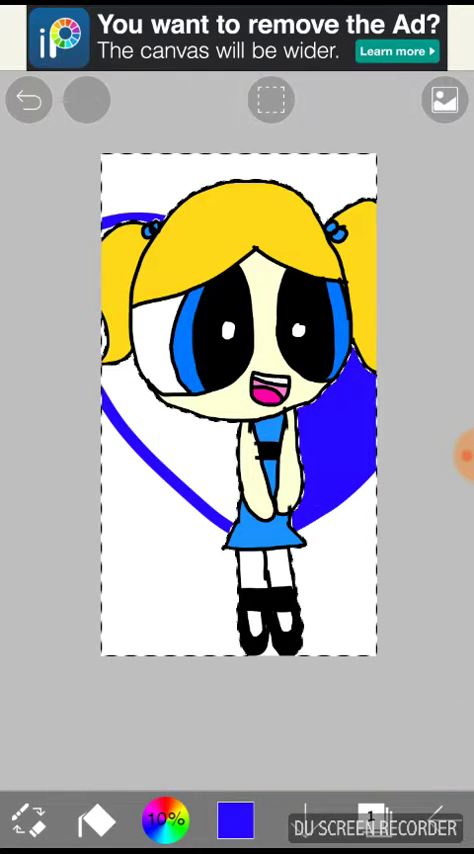
{"action": "left_click", "coordinate": [165, 460]}
{"action": "scroll", "coordinate": [150, 250], "scroll_direction": "up", "scroll_amount": 5}
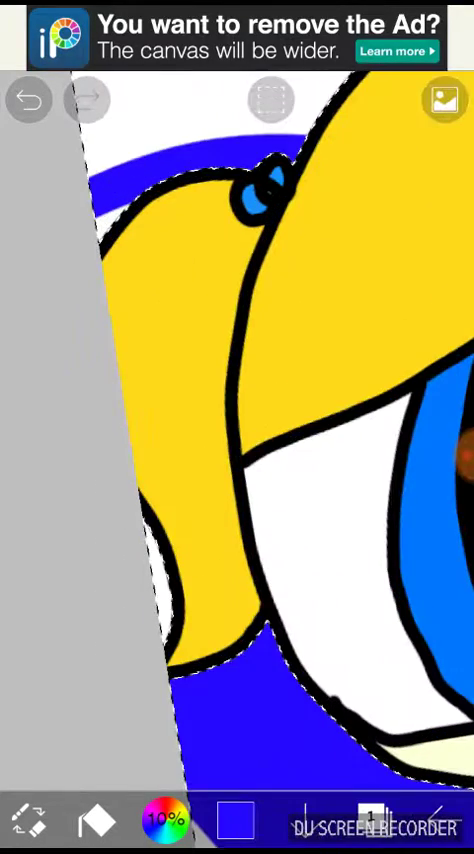
{"action": "scroll", "coordinate": [237, 430], "scroll_direction": "down", "scroll_amount": 5}
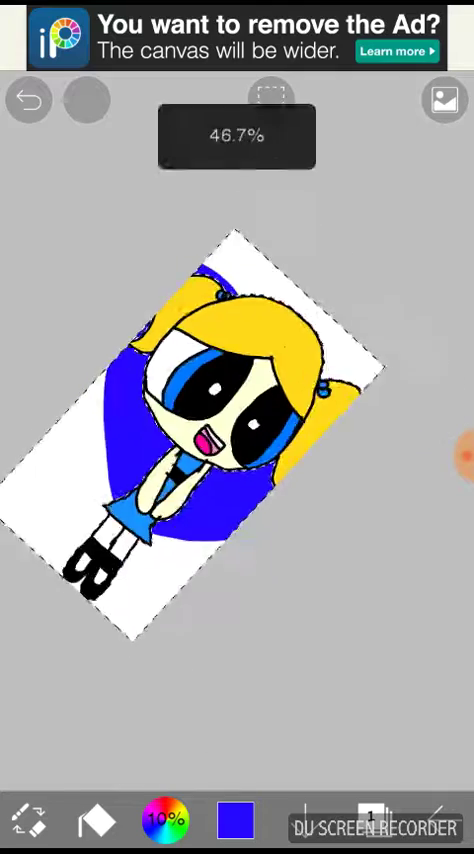
{"action": "scroll", "coordinate": [237, 430], "scroll_direction": "up", "scroll_amount": 3}
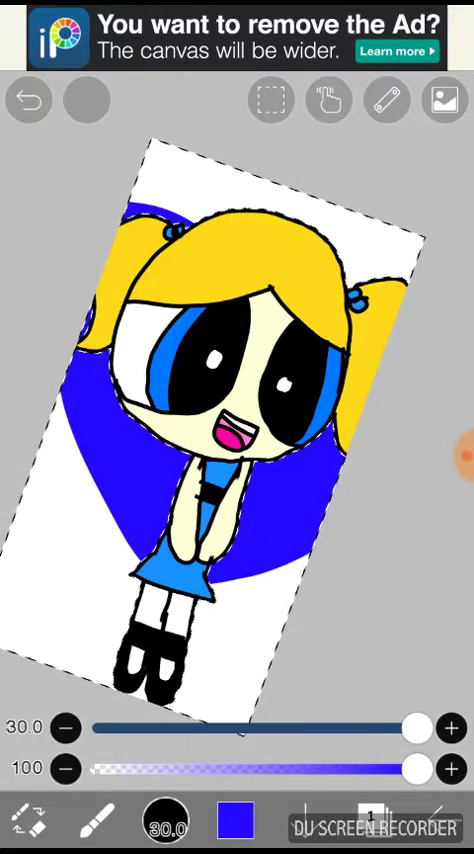
Fill the top, lower-left and lower-right background light blue; set brush size 1.3.
{"action": "left_click", "coordinate": [97, 820]}
{"action": "left_click", "coordinate": [97, 820]}
{"action": "left_click", "coordinate": [55, 610]}
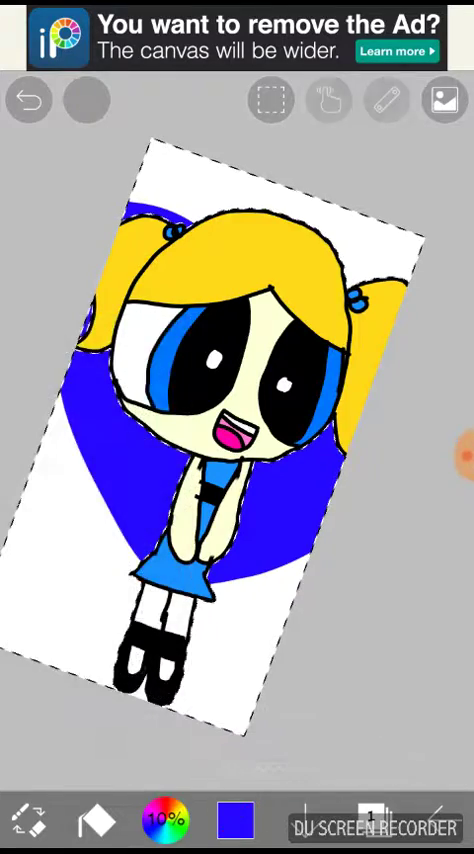
{"action": "left_click", "coordinate": [235, 820]}
{"action": "left_click", "coordinate": [112, 419]}
{"action": "left_click", "coordinate": [235, 820]}
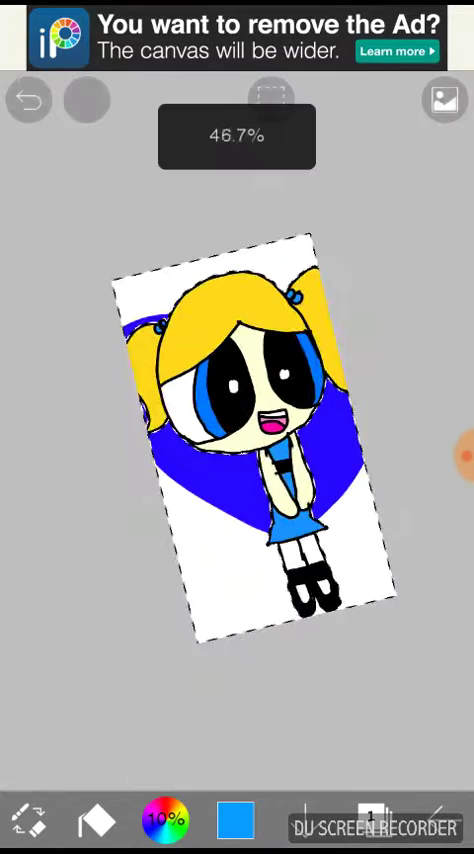
{"action": "left_click", "coordinate": [349, 455]}
{"action": "left_click", "coordinate": [220, 560]}
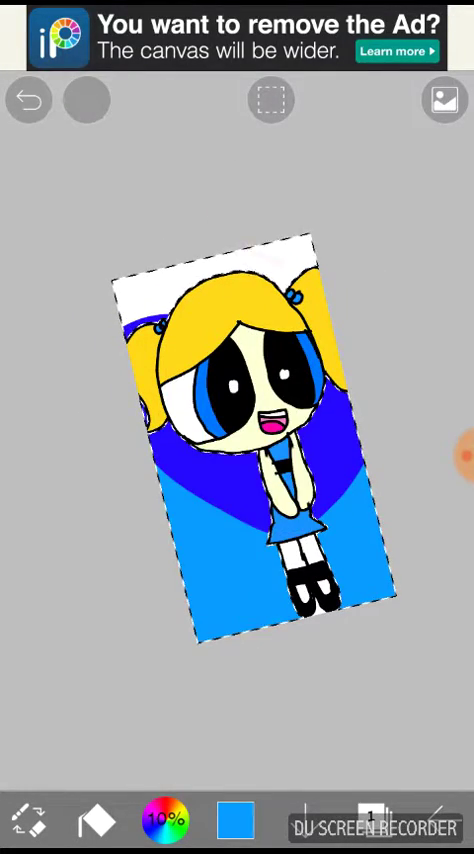
{"action": "left_click", "coordinate": [250, 262]}
{"action": "scroll", "coordinate": [237, 400], "scroll_direction": "up", "scroll_amount": 5}
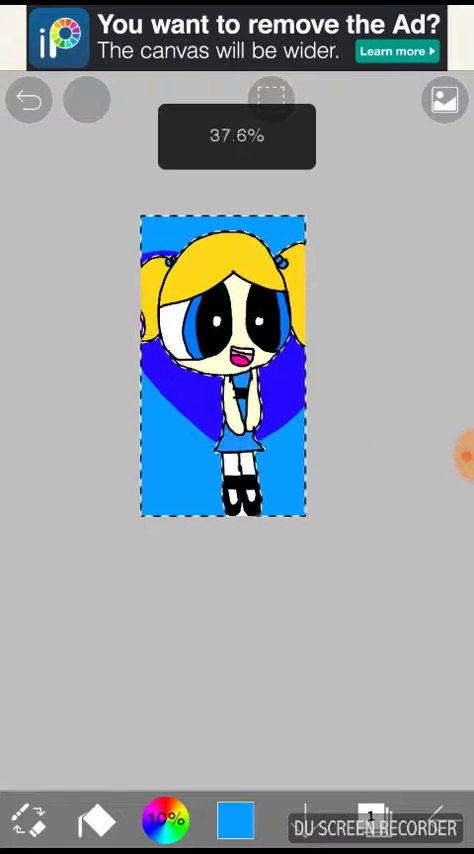
{"action": "left_click", "coordinate": [97, 820]}
{"action": "left_click_drag", "start_coordinate": [416, 728], "coordinate": [114, 728]}
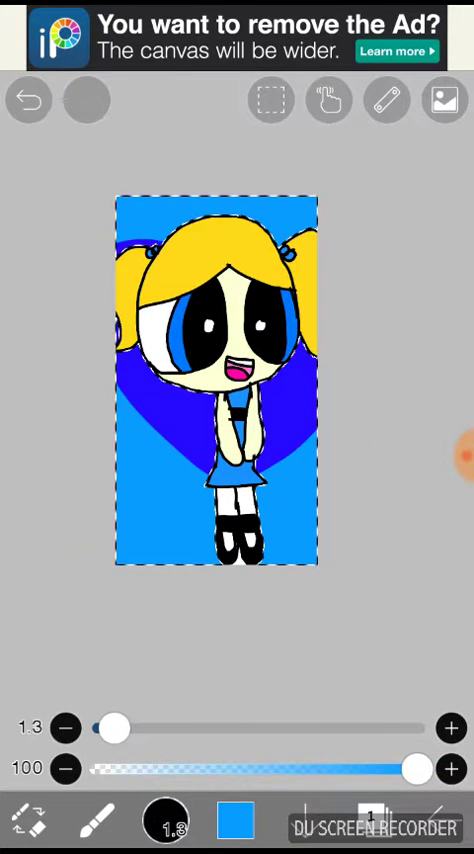
Change the paint colour to cyan.
{"action": "left_click", "coordinate": [235, 820]}
{"action": "left_click_drag", "start_coordinate": [110, 417], "coordinate": [110, 305]}
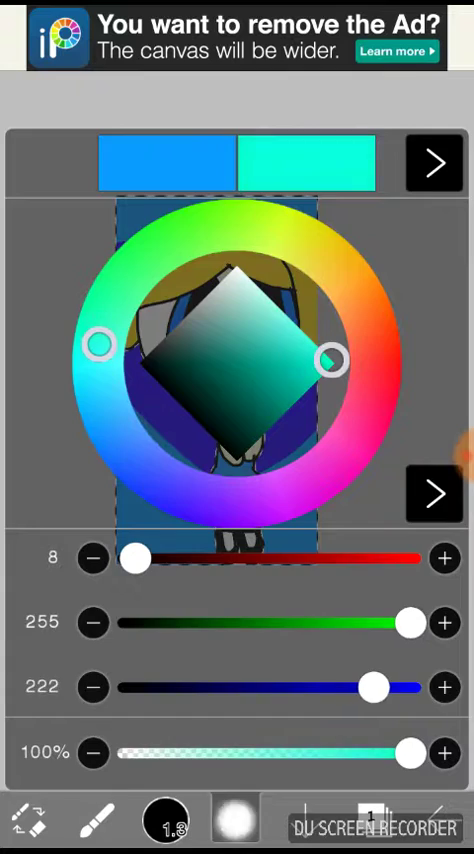
{"action": "left_click", "coordinate": [235, 820]}
{"action": "scroll", "coordinate": [237, 400], "scroll_direction": "up", "scroll_amount": 5}
Handwrite 'Bubbles' left of the figure, undo stray strokes, then sample the blue.
{"action": "left_click_drag", "start_coordinate": [163, 303], "coordinate": [128, 430]}
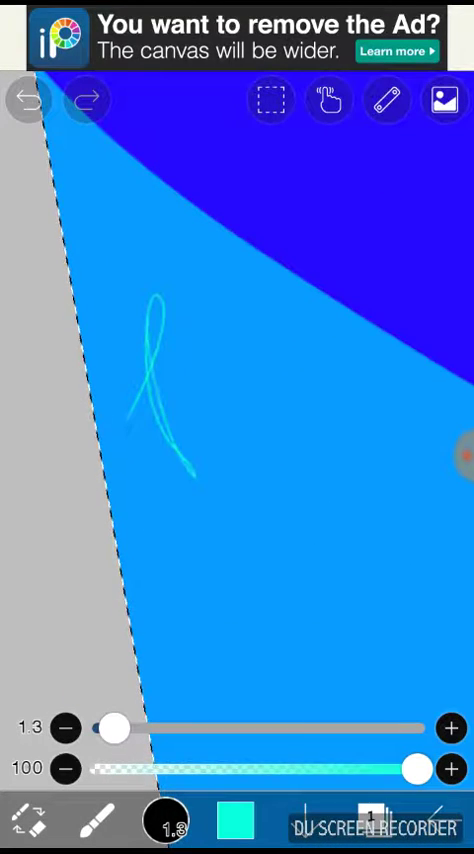
{"action": "scroll", "coordinate": [237, 400], "scroll_direction": "up", "scroll_amount": 3}
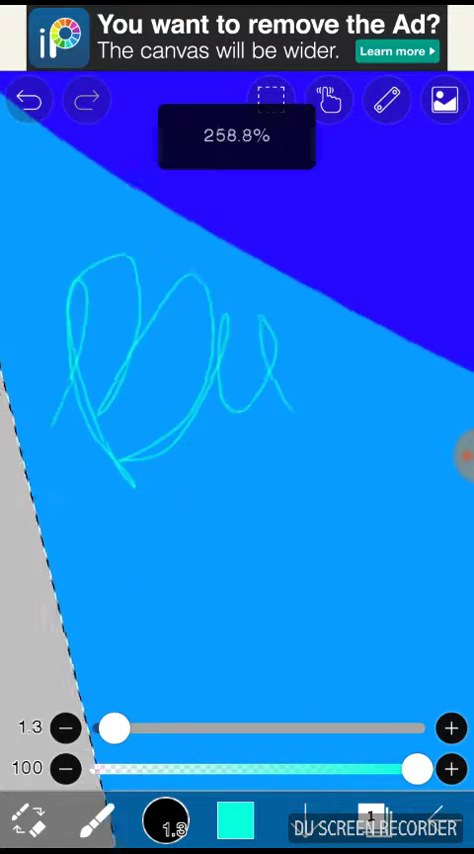
{"action": "scroll", "coordinate": [237, 400], "scroll_direction": "down", "scroll_amount": 3}
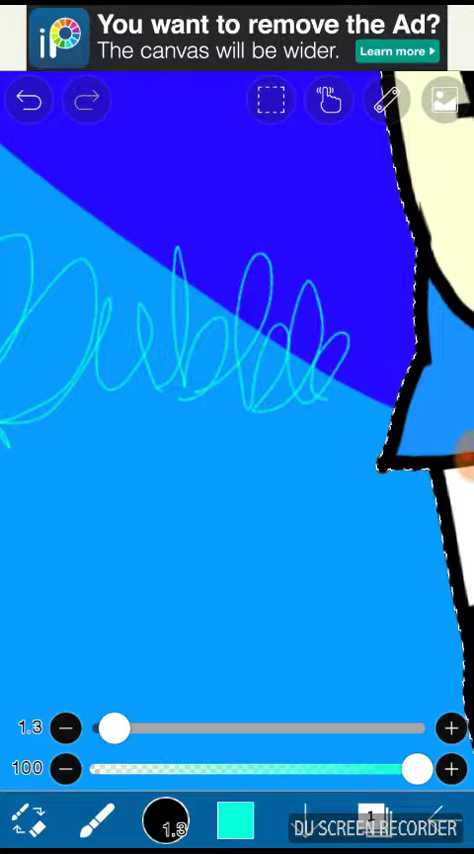
{"action": "left_click", "coordinate": [29, 99]}
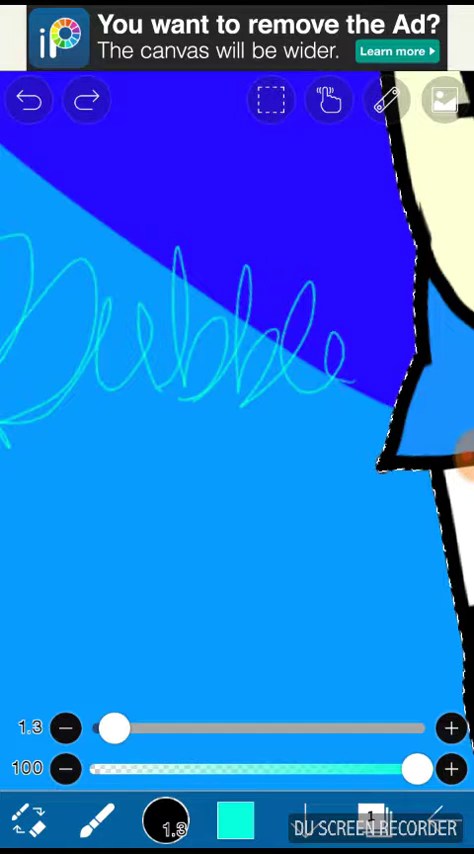
{"action": "scroll", "coordinate": [237, 400], "scroll_direction": "down", "scroll_amount": 3}
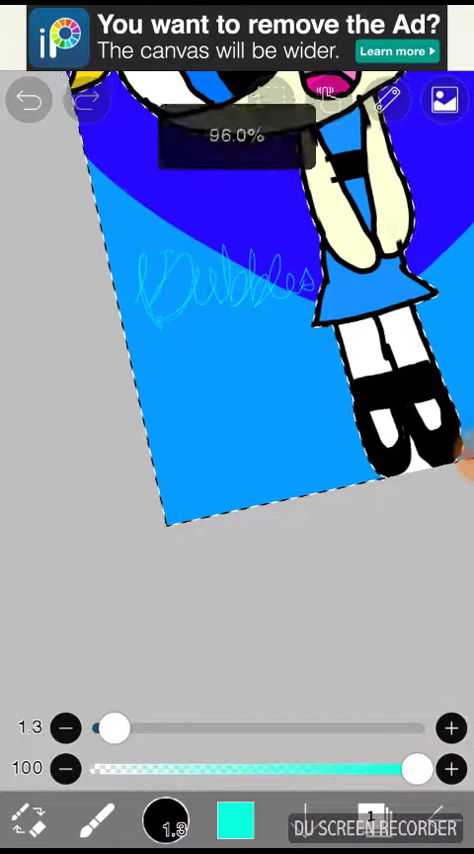
{"action": "scroll", "coordinate": [237, 400], "scroll_direction": "up", "scroll_amount": 3}
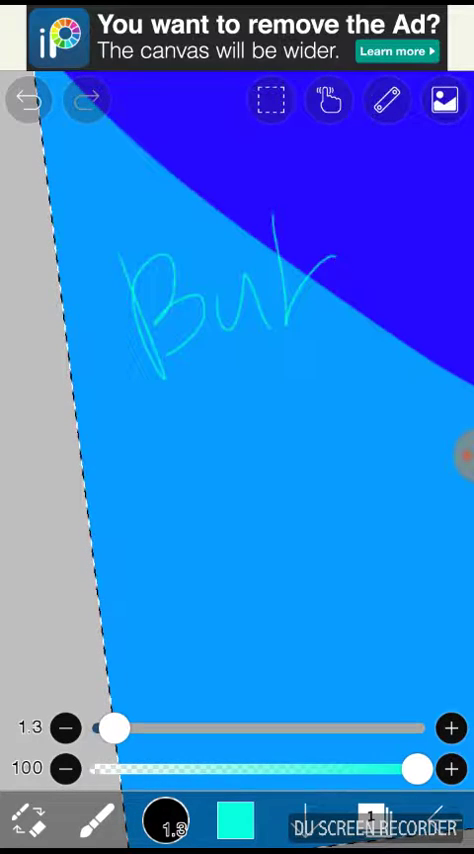
{"action": "scroll", "coordinate": [237, 400], "scroll_direction": "up", "scroll_amount": 3}
{"action": "scroll", "coordinate": [237, 400], "scroll_direction": "up", "scroll_amount": 2}
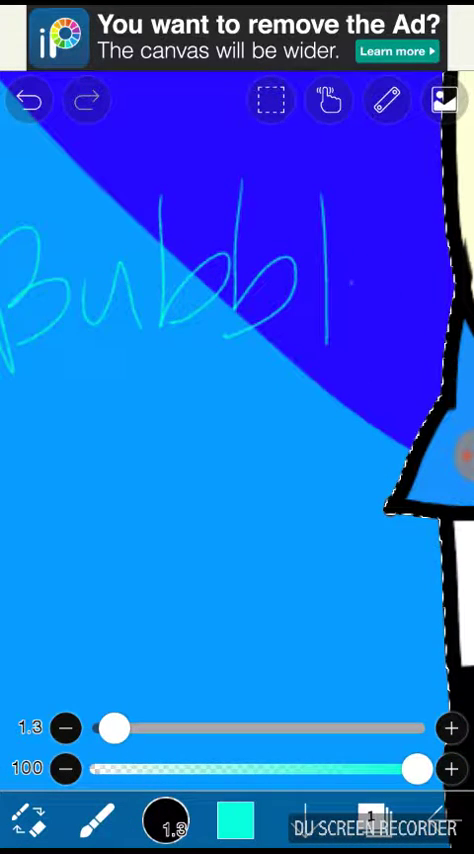
{"action": "scroll", "coordinate": [237, 400], "scroll_direction": "down", "scroll_amount": 2}
{"action": "scroll", "coordinate": [237, 400], "scroll_direction": "down", "scroll_amount": 2}
{"action": "scroll", "coordinate": [237, 400], "scroll_direction": "up", "scroll_amount": 3}
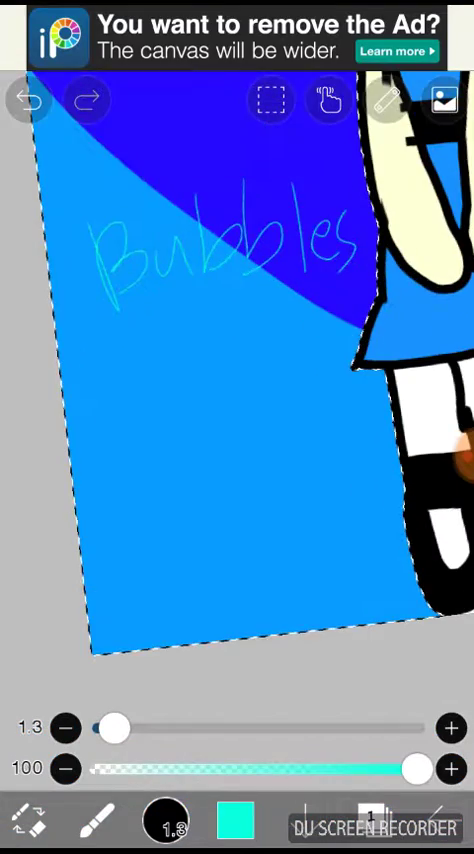
{"action": "scroll", "coordinate": [237, 400], "scroll_direction": "up", "scroll_amount": 2}
{"action": "scroll", "coordinate": [237, 400], "scroll_direction": "up", "scroll_amount": 2}
{"action": "scroll", "coordinate": [237, 400], "scroll_direction": "down", "scroll_amount": 2}
{"action": "key", "text": "ctrl+z"}
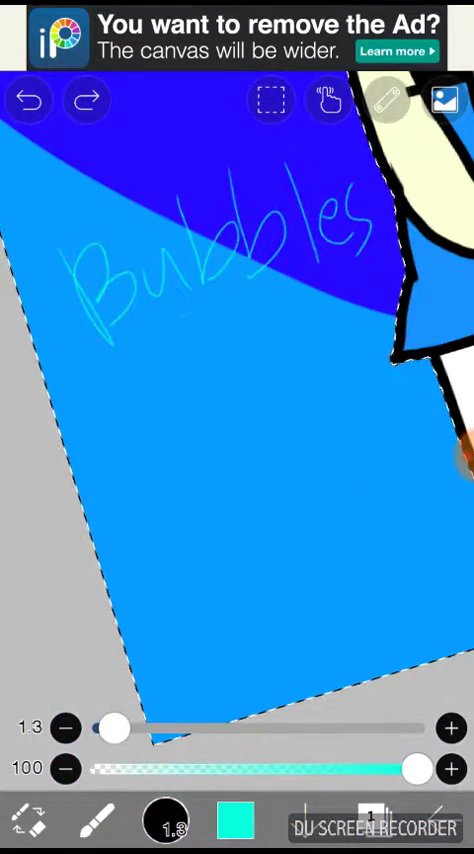
{"action": "scroll", "coordinate": [237, 400], "scroll_direction": "down", "scroll_amount": 3}
{"action": "scroll", "coordinate": [237, 400], "scroll_direction": "down", "scroll_amount": 3}
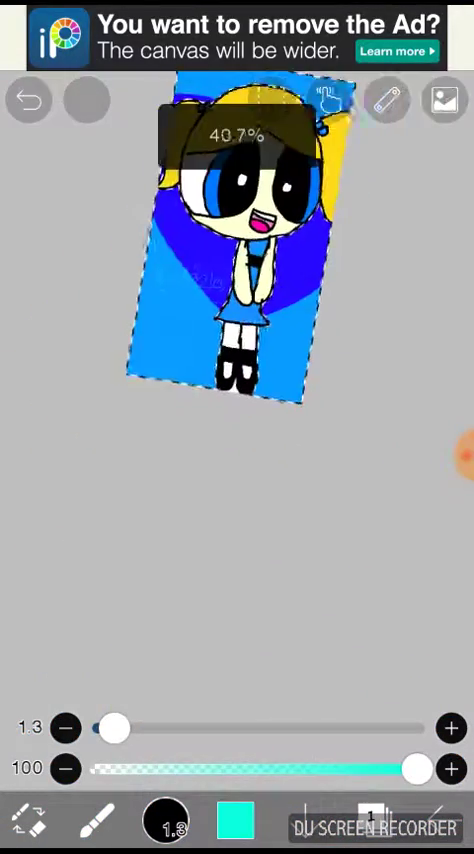
{"action": "scroll", "coordinate": [237, 400], "scroll_direction": "down", "scroll_amount": 1}
{"action": "scroll", "coordinate": [237, 300], "scroll_direction": "up", "scroll_amount": 1}
{"action": "scroll", "coordinate": [237, 400], "scroll_direction": "up", "scroll_amount": 2}
{"action": "scroll", "coordinate": [237, 400], "scroll_direction": "down", "scroll_amount": 2}
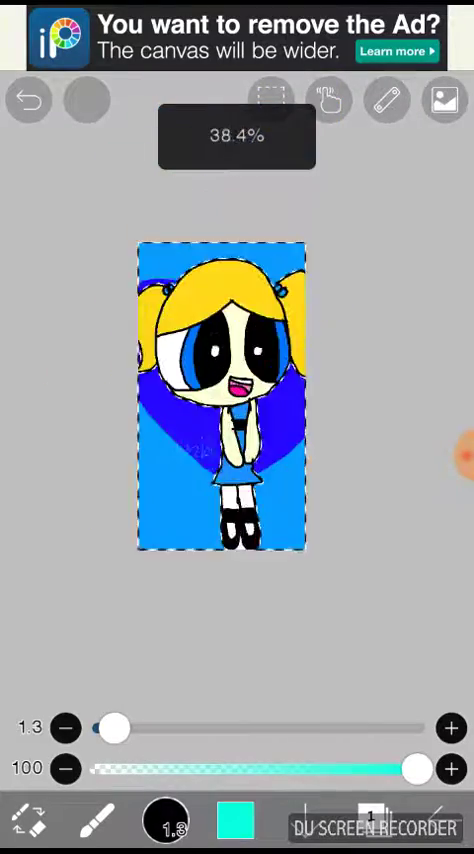
{"action": "scroll", "coordinate": [237, 400], "scroll_direction": "up", "scroll_amount": 2}
{"action": "scroll", "coordinate": [237, 400], "scroll_direction": "down", "scroll_amount": 1}
{"action": "scroll", "coordinate": [237, 400], "scroll_direction": "down", "scroll_amount": 2}
{"action": "scroll", "coordinate": [237, 400], "scroll_direction": "up", "scroll_amount": 3}
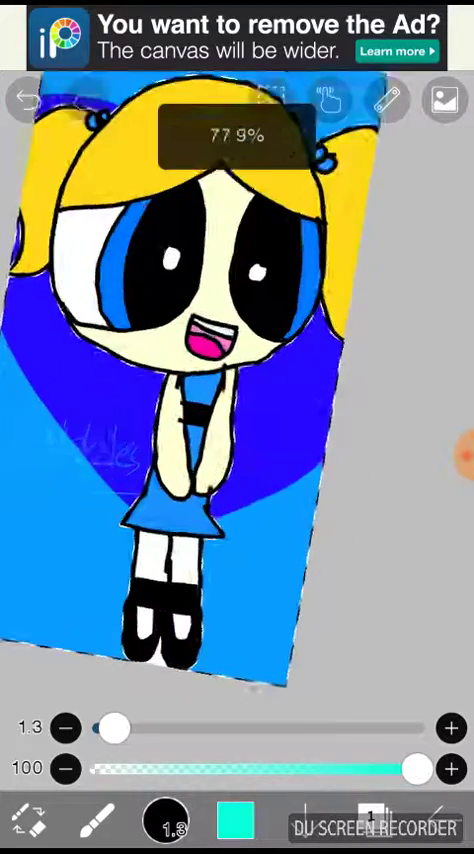
{"action": "scroll", "coordinate": [237, 400], "scroll_direction": "down", "scroll_amount": 3}
{"action": "scroll", "coordinate": [237, 400], "scroll_direction": "up", "scroll_amount": 2}
{"action": "scroll", "coordinate": [237, 400], "scroll_direction": "up", "scroll_amount": 3}
{"action": "scroll", "coordinate": [237, 400], "scroll_direction": "down", "scroll_amount": 1}
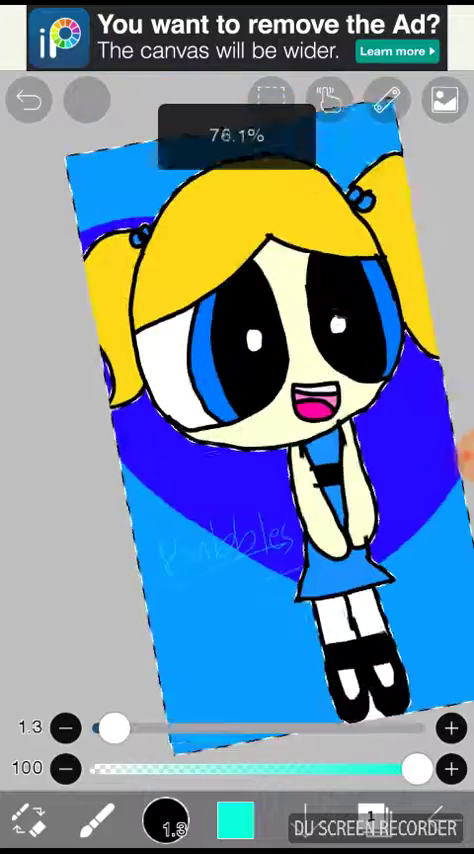
{"action": "scroll", "coordinate": [237, 400], "scroll_direction": "down", "scroll_amount": 2}
{"action": "scroll", "coordinate": [237, 400], "scroll_direction": "down", "scroll_amount": 1}
{"action": "scroll", "coordinate": [237, 400], "scroll_direction": "up", "scroll_amount": 1}
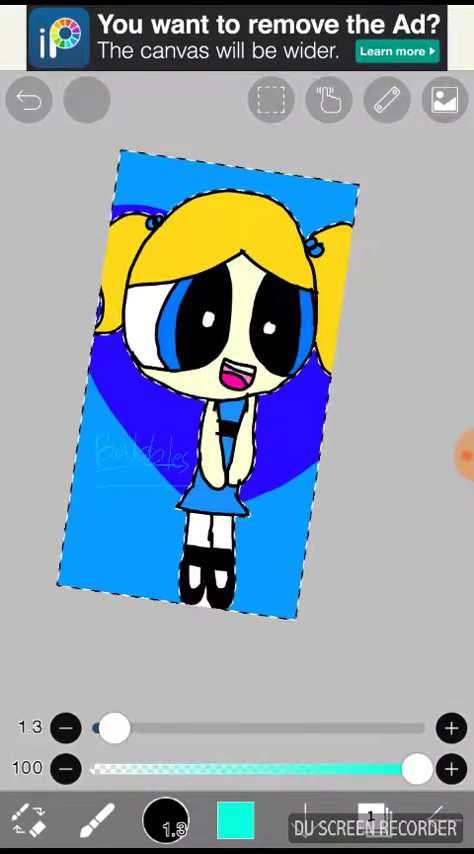
{"action": "scroll", "coordinate": [237, 400], "scroll_direction": "up", "scroll_amount": 3}
{"action": "scroll", "coordinate": [237, 400], "scroll_direction": "up", "scroll_amount": 3}
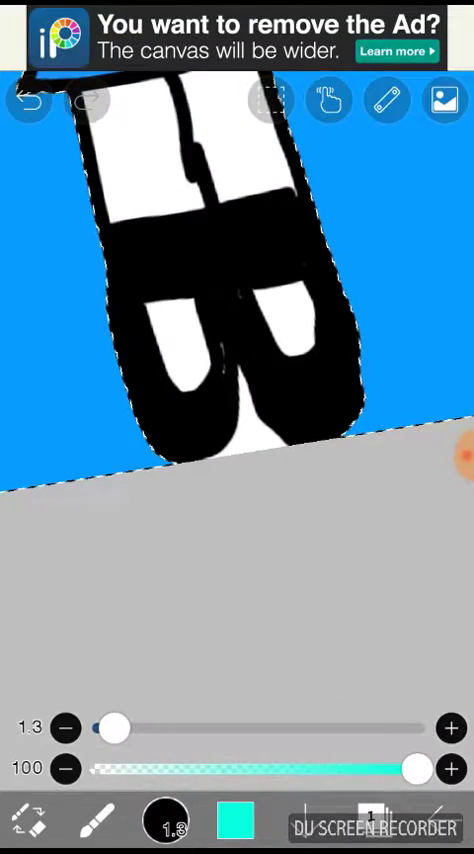
{"action": "left_click", "coordinate": [415, 382]}
{"action": "scroll", "coordinate": [237, 300], "scroll_direction": "up", "scroll_amount": 3}
{"action": "scroll", "coordinate": [237, 300], "scroll_direction": "up", "scroll_amount": 2}
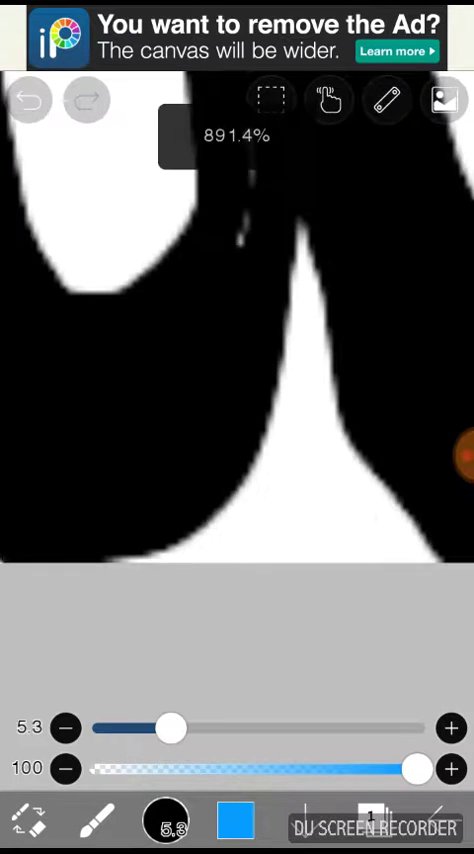
{"action": "left_click_drag", "start_coordinate": [305, 272], "coordinate": [225, 560]}
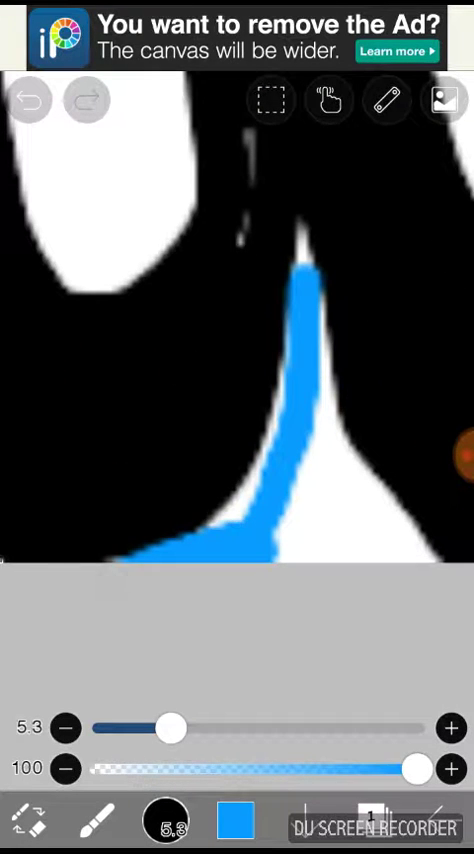
{"action": "left_click_drag", "start_coordinate": [312, 418], "coordinate": [420, 558]}
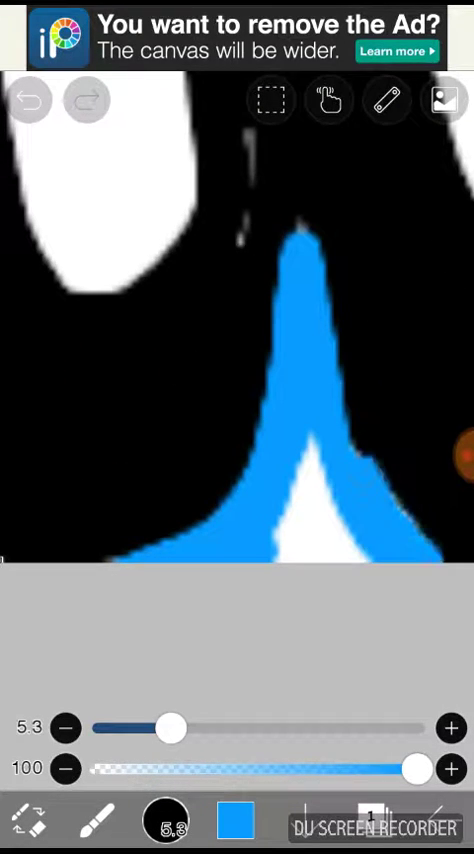
{"action": "scroll", "coordinate": [237, 300], "scroll_direction": "down", "scroll_amount": 3}
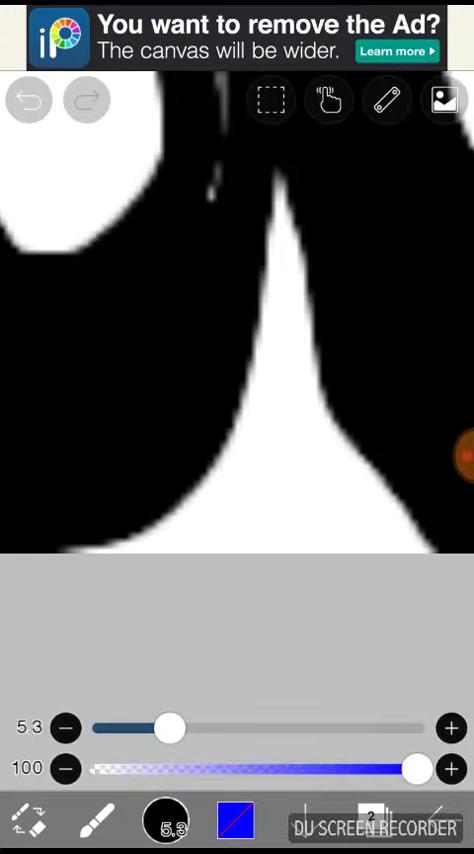
{"action": "scroll", "coordinate": [237, 300], "scroll_direction": "down", "scroll_amount": 5}
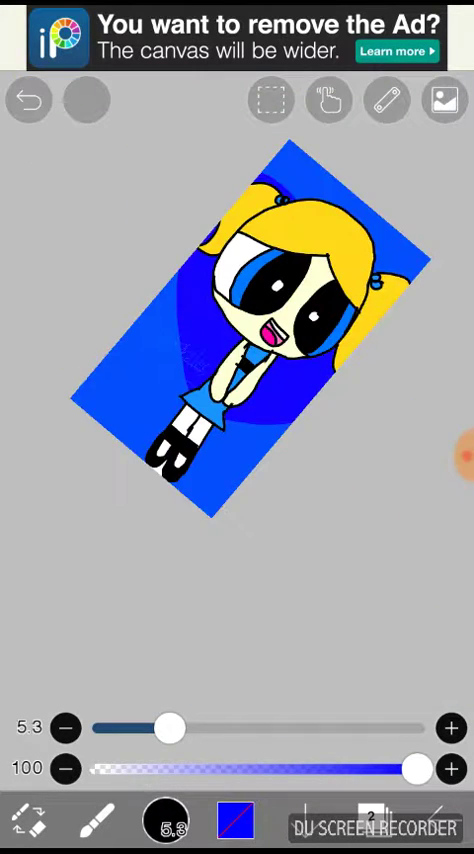
Set the Eraser to maximum size, trying and undoing one stroke.
{"action": "left_click", "coordinate": [97, 822]}
{"action": "scroll", "coordinate": [237, 340], "scroll_direction": "down", "scroll_amount": 1}
{"action": "left_click_drag", "start_coordinate": [218, 728], "coordinate": [384, 728]}
{"action": "left_click_drag", "start_coordinate": [215, 280], "coordinate": [285, 368]}
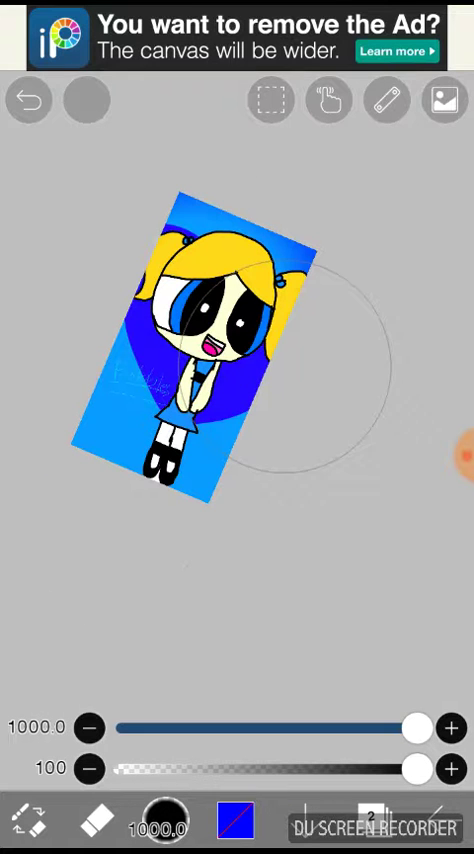
{"action": "left_click", "coordinate": [28, 99]}
{"action": "scroll", "coordinate": [200, 350], "scroll_direction": "up", "scroll_amount": 2}
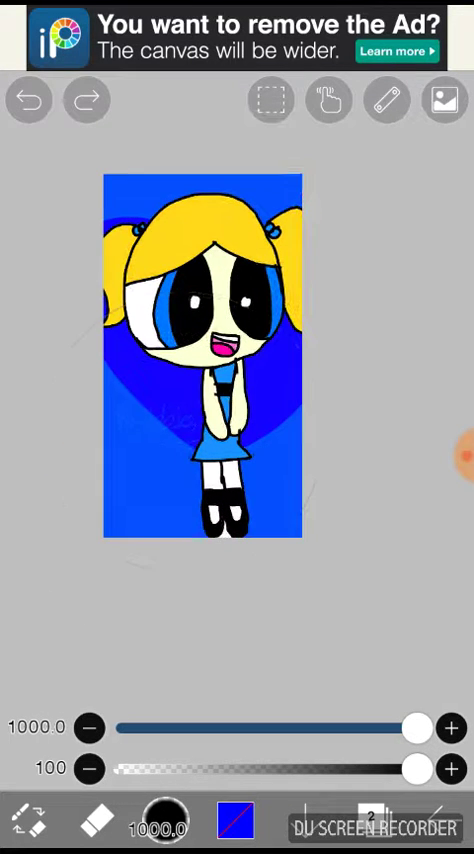
{"action": "scroll", "coordinate": [232, 334], "scroll_direction": "down", "scroll_amount": 1}
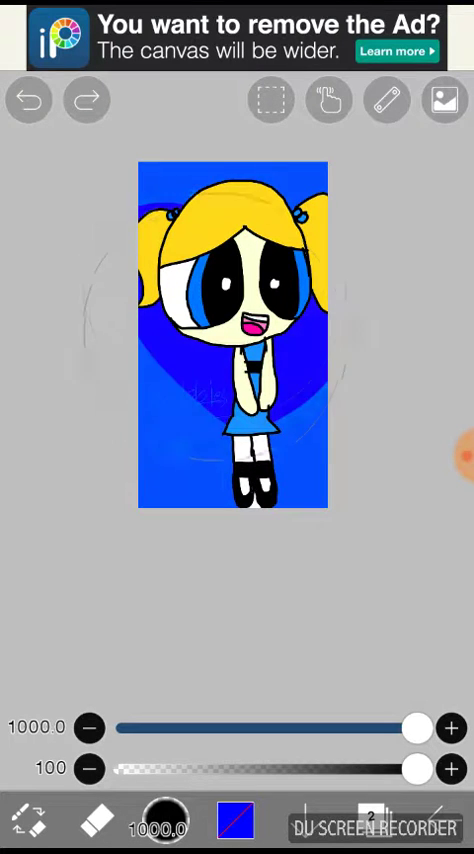
{"action": "scroll", "coordinate": [232, 334], "scroll_direction": "down", "scroll_amount": 2}
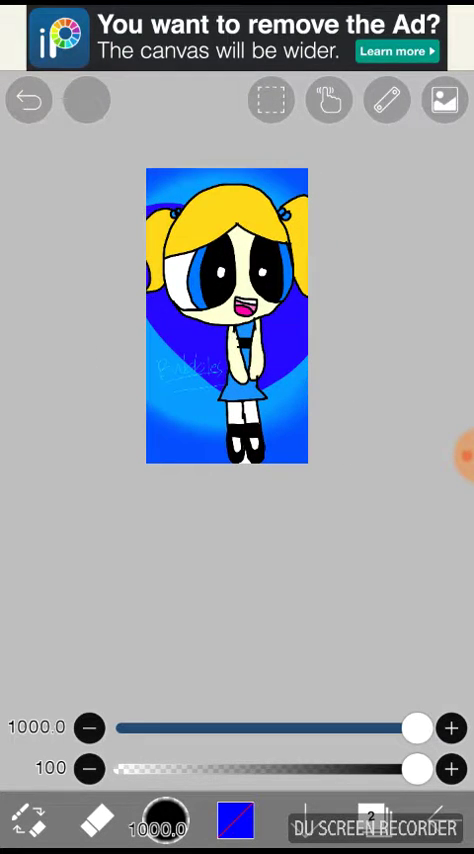
Dismiss the ad purchase page and erase the deep blue tint across the drawing.
{"action": "left_click", "coordinate": [237, 40]}
{"action": "left_click", "coordinate": [431, 69]}
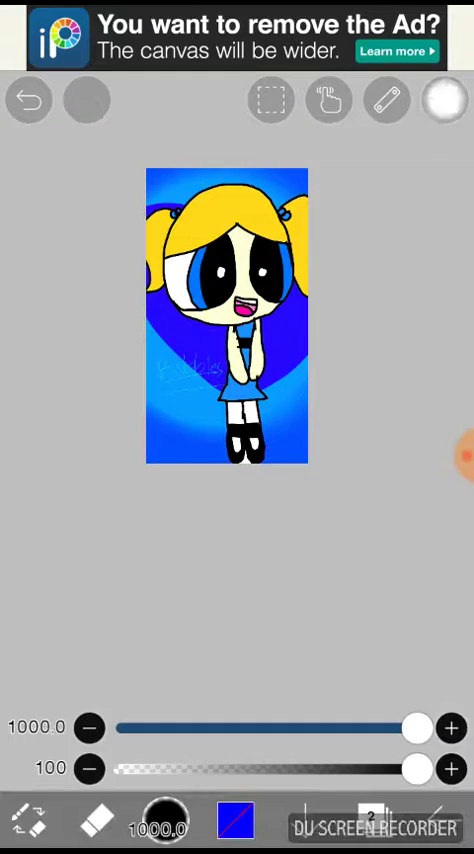
{"action": "left_click", "coordinate": [444, 99]}
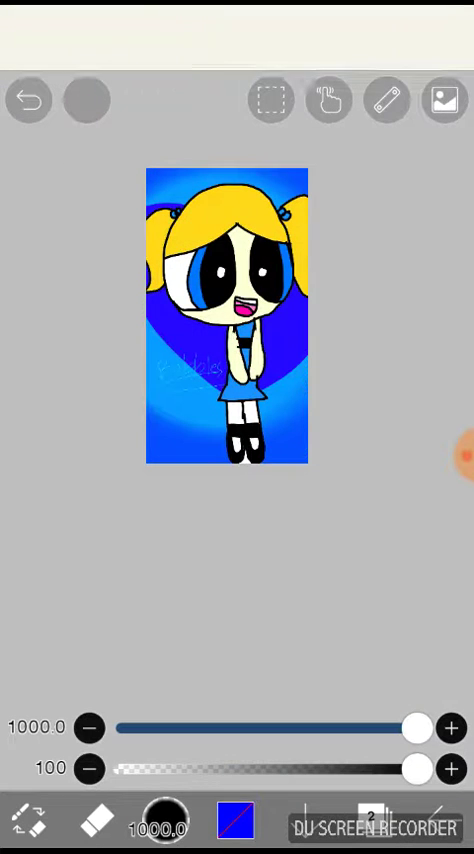
{"action": "left_click_drag", "start_coordinate": [209, 495], "coordinate": [282, 372]}
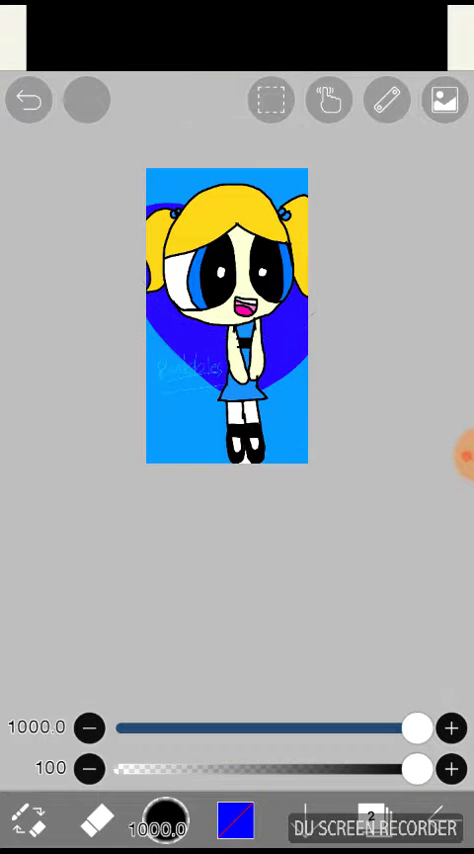
{"action": "left_click", "coordinate": [375, 820]}
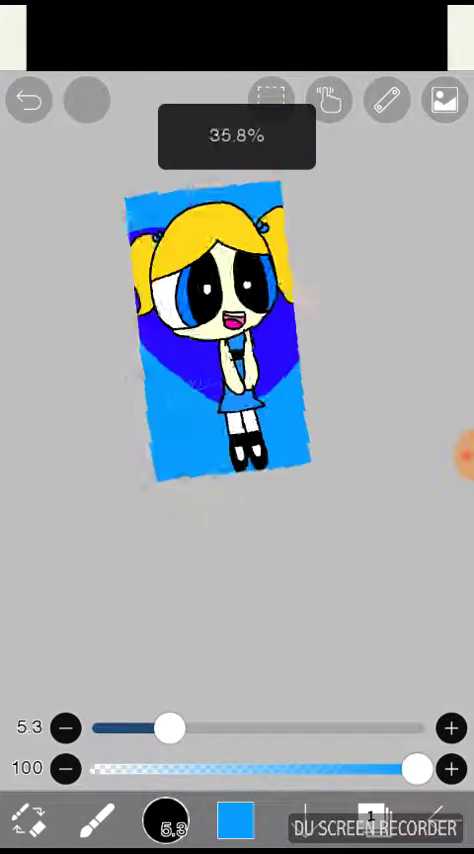
{"action": "scroll", "coordinate": [210, 345], "scroll_direction": "down", "scroll_amount": 2}
{"action": "scroll", "coordinate": [190, 365], "scroll_direction": "up", "scroll_amount": 4}
{"action": "scroll", "coordinate": [190, 365], "scroll_direction": "up", "scroll_amount": 1}
{"action": "scroll", "coordinate": [190, 365], "scroll_direction": "up", "scroll_amount": 1}
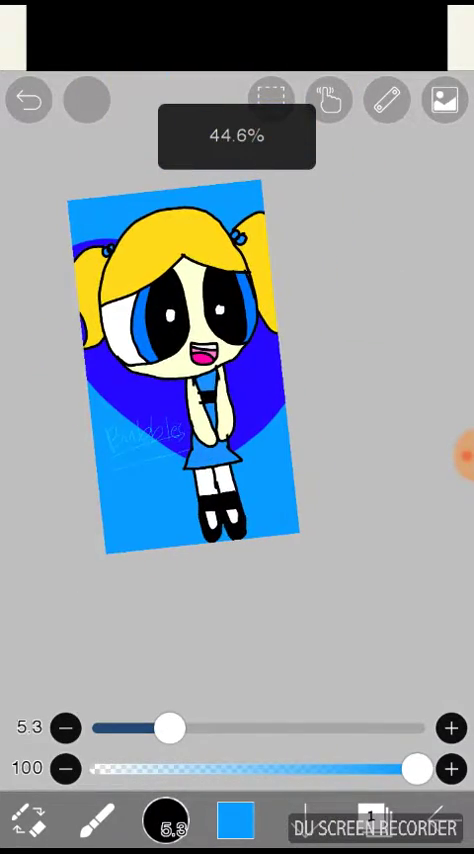
{"action": "scroll", "coordinate": [230, 350], "scroll_direction": "down", "scroll_amount": 2}
{"action": "scroll", "coordinate": [195, 400], "scroll_direction": "up", "scroll_amount": 2}
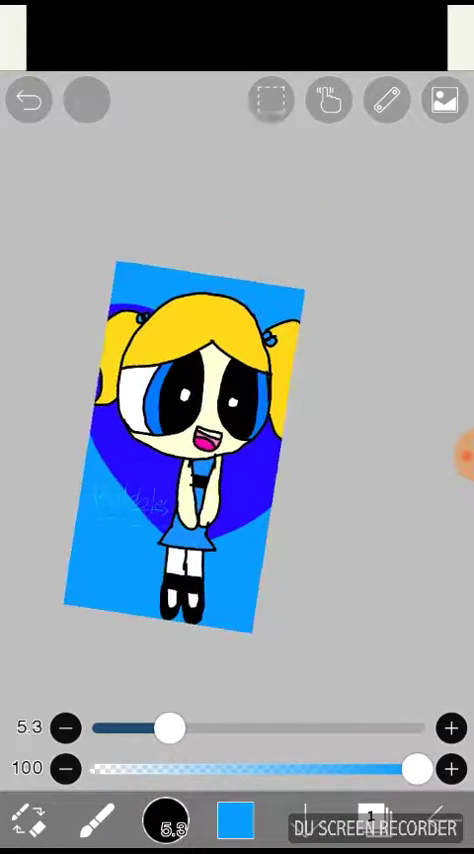
{"action": "scroll", "coordinate": [200, 400], "scroll_direction": "up", "scroll_amount": 5}
{"action": "scroll", "coordinate": [200, 400], "scroll_direction": "up", "scroll_amount": 1}
{"action": "scroll", "coordinate": [200, 400], "scroll_direction": "up", "scroll_amount": 1}
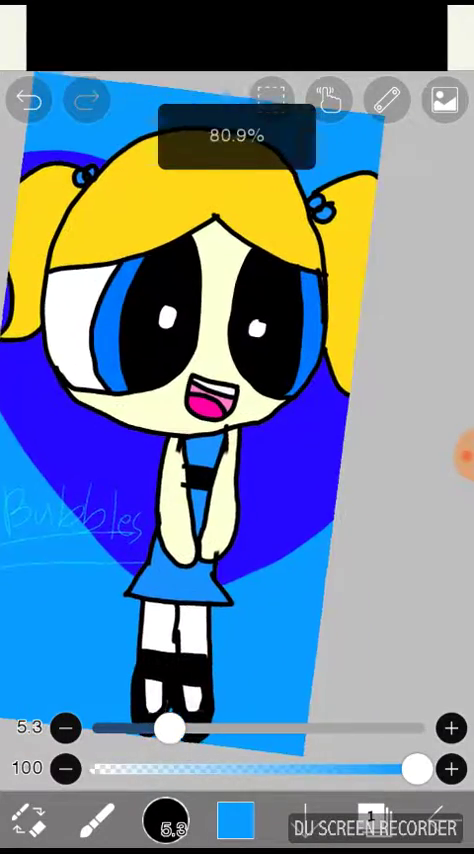
{"action": "scroll", "coordinate": [200, 400], "scroll_direction": "up", "scroll_amount": 1}
{"action": "scroll", "coordinate": [200, 400], "scroll_direction": "down", "scroll_amount": 2}
{"action": "scroll", "coordinate": [200, 400], "scroll_direction": "up", "scroll_amount": 1}
{"action": "scroll", "coordinate": [200, 400], "scroll_direction": "up", "scroll_amount": 1}
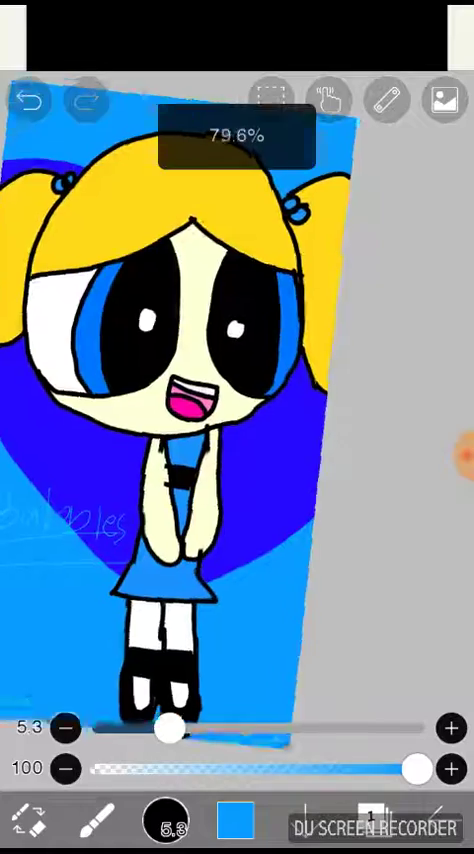
{"action": "scroll", "coordinate": [190, 400], "scroll_direction": "down", "scroll_amount": 2}
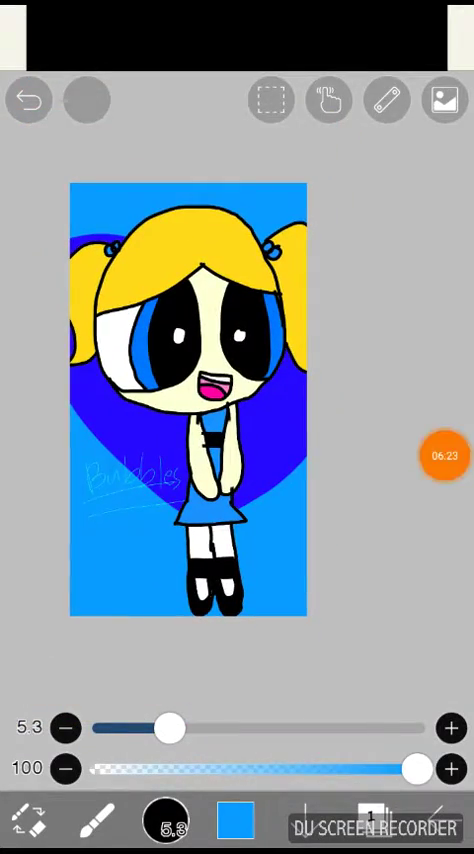